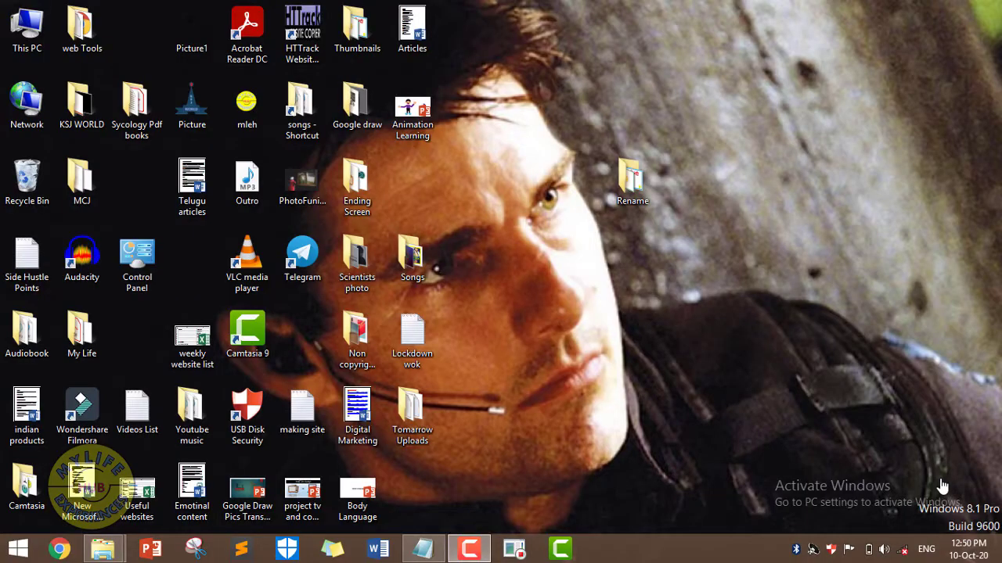
Open the Rename folder in a maximized window and select all 243 files
click(705, 270)
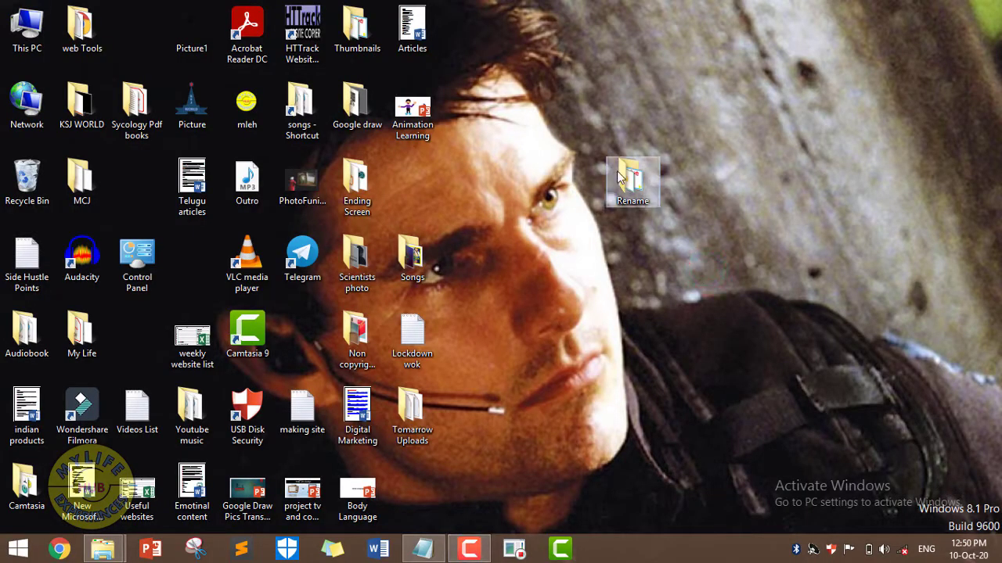
double_click(619, 181)
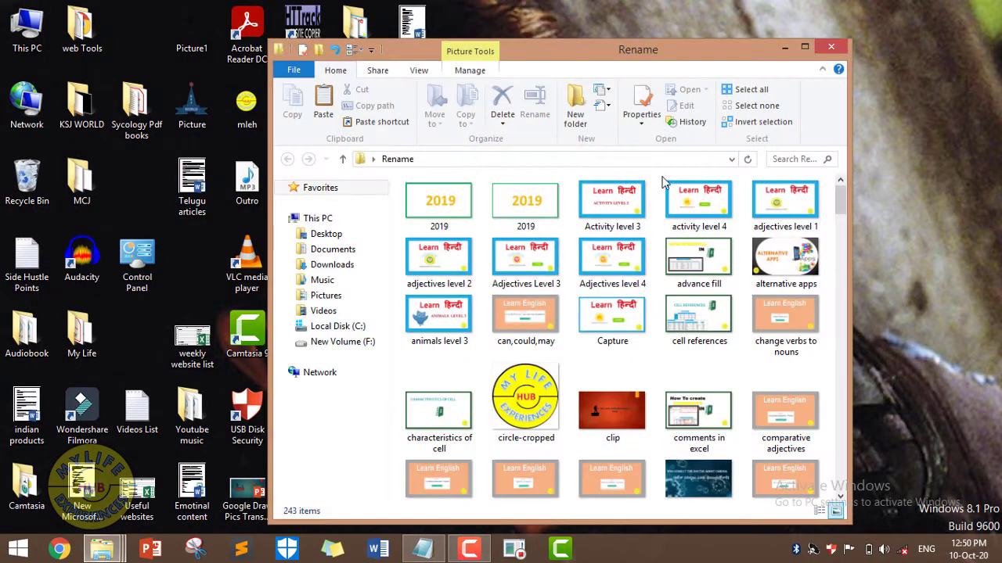
click(804, 47)
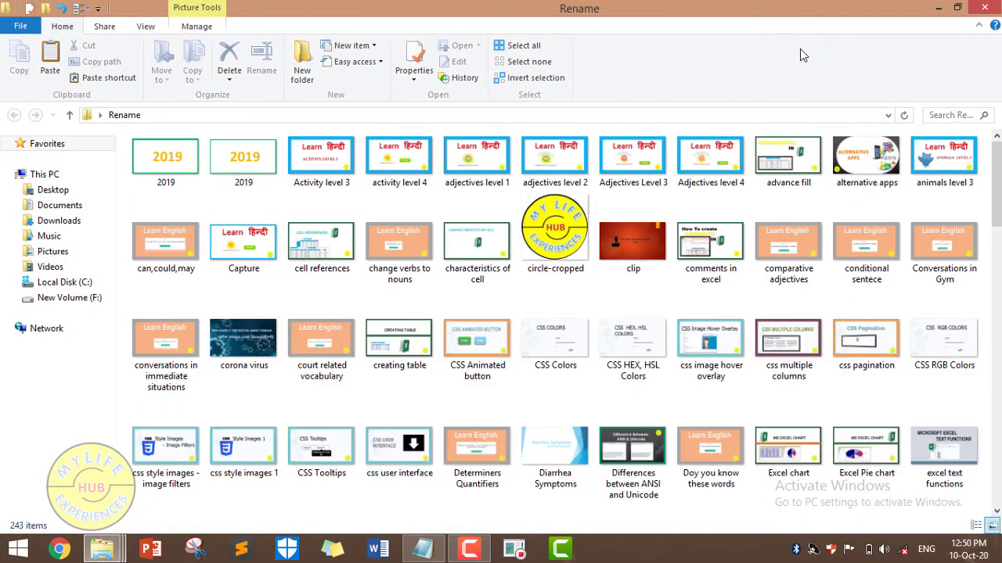
key(ctrl+a)
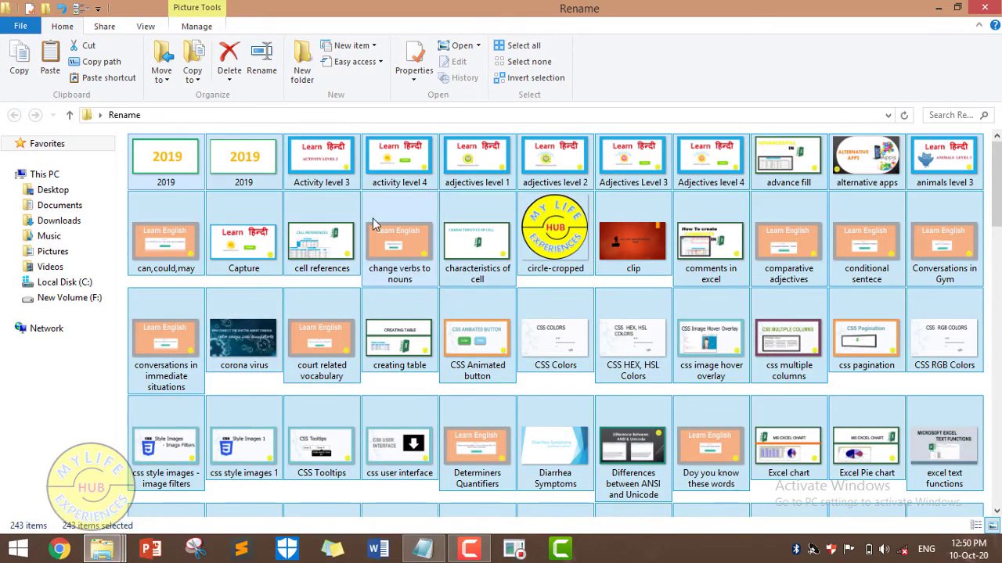
Show the folder's files in Details view, sorted by type
click(145, 28)
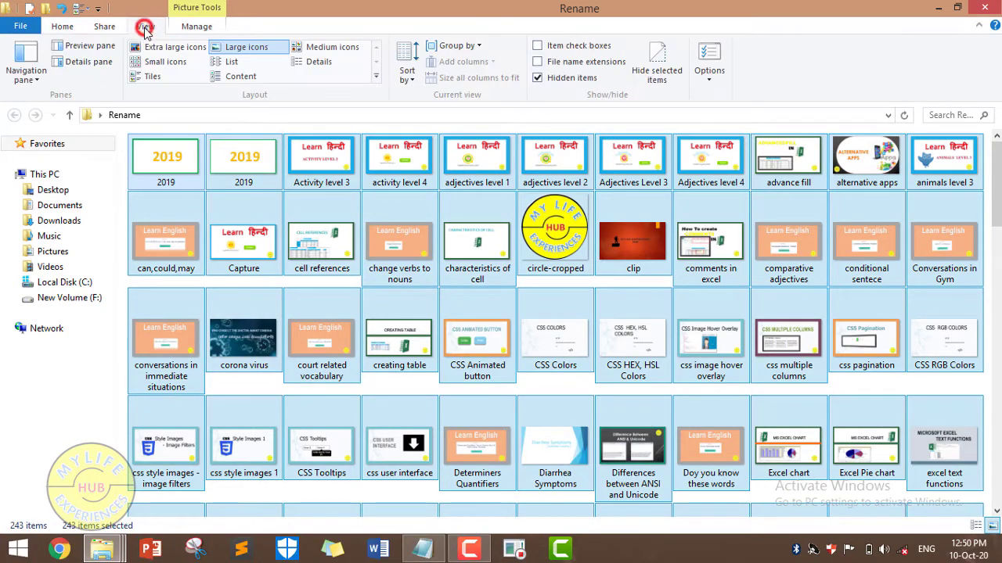
click(314, 68)
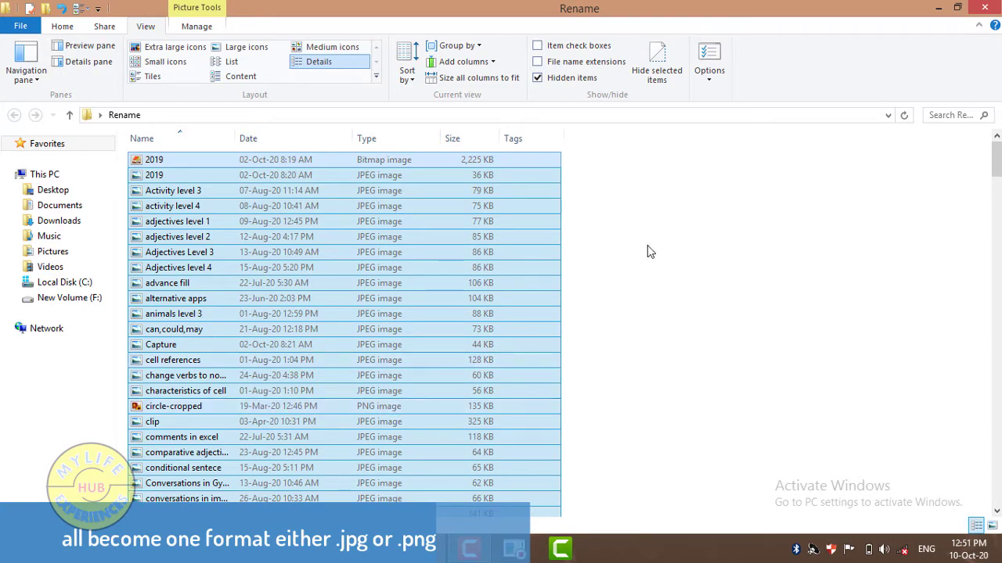
right_click(635, 209)
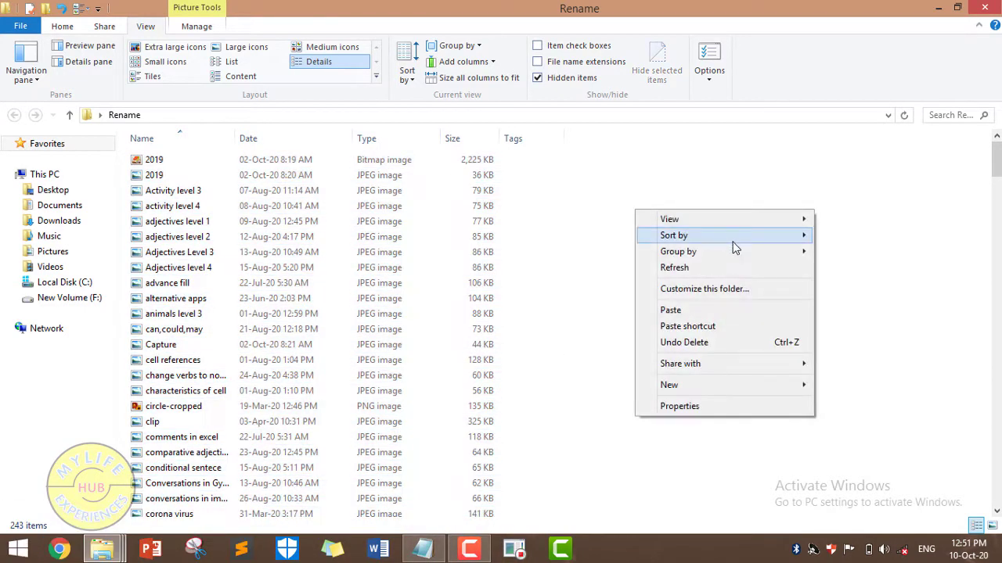
mouse_move(673, 235)
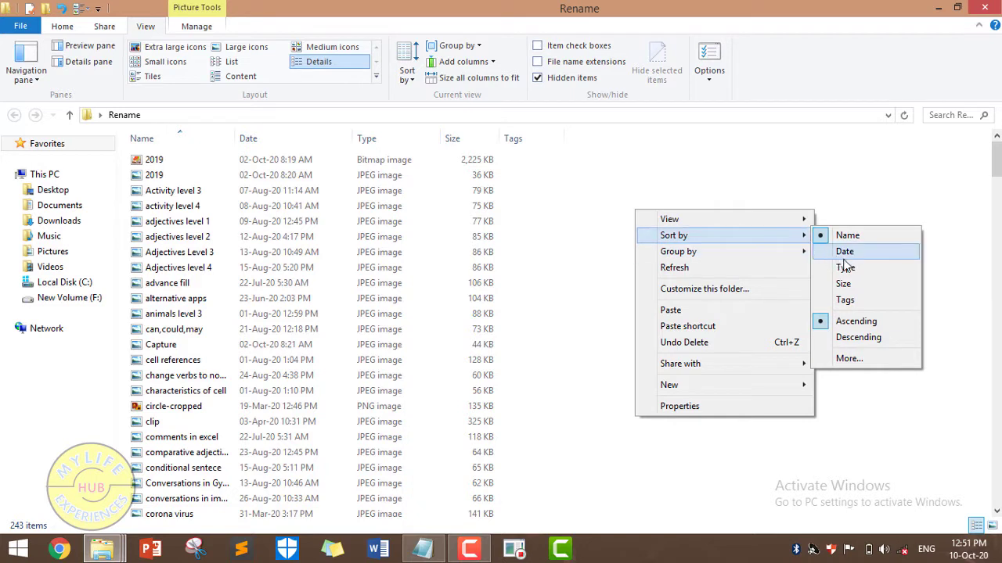
click(845, 267)
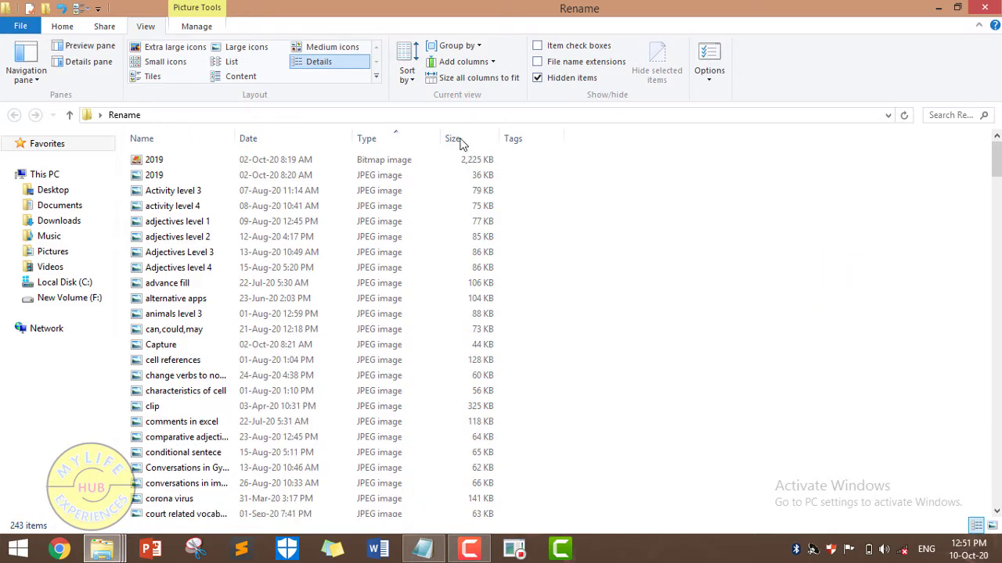
Delete the 2019 bitmap image and move toward the end of the list
click(422, 161)
key(Delete)
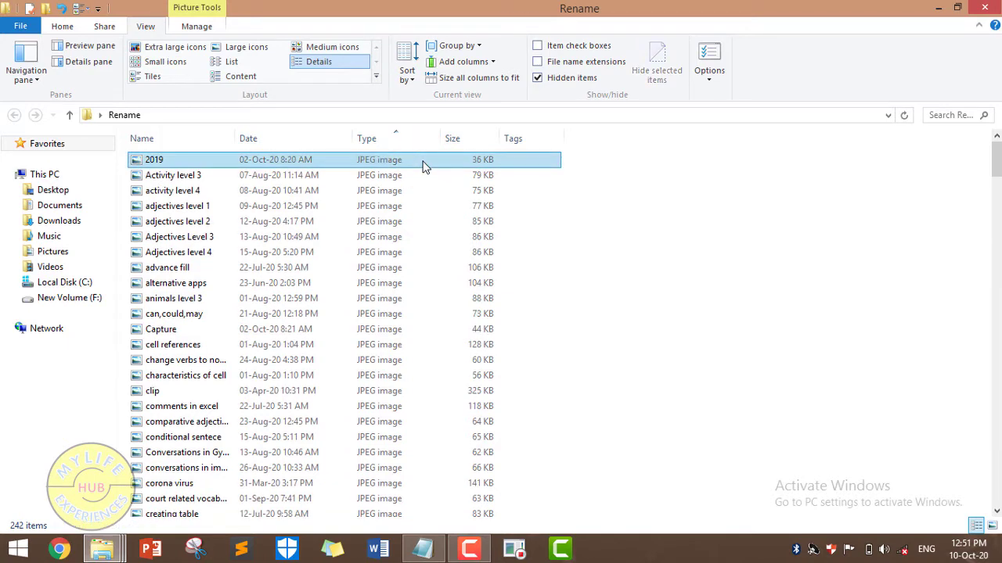
key(Down)
key(Down)
key(Down)
key(Down)
key(Down)
key(Down)
key(Down)
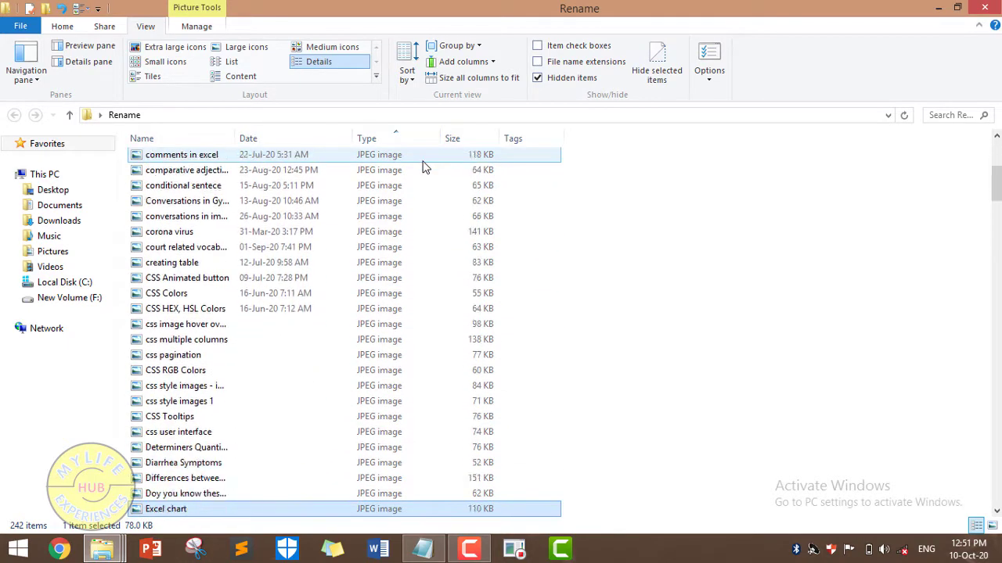
key(Down)
key(Down)
key(Down)
key(Down)
key(Down)
key(Down)
key(Down)
key(Down)
key(Down)
key(Down)
key(Down)
key(Down)
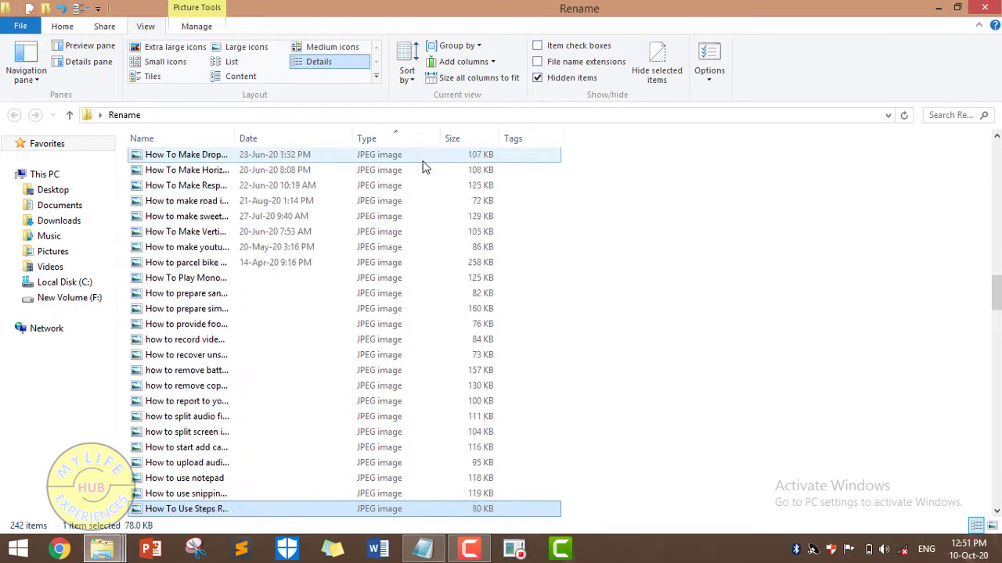
key(Down)
key(Down)
key(Down)
key(Down)
key(Down)
key(Down)
key(Down)
key(Down)
key(Down)
key(Down)
key(Down)
key(Down)
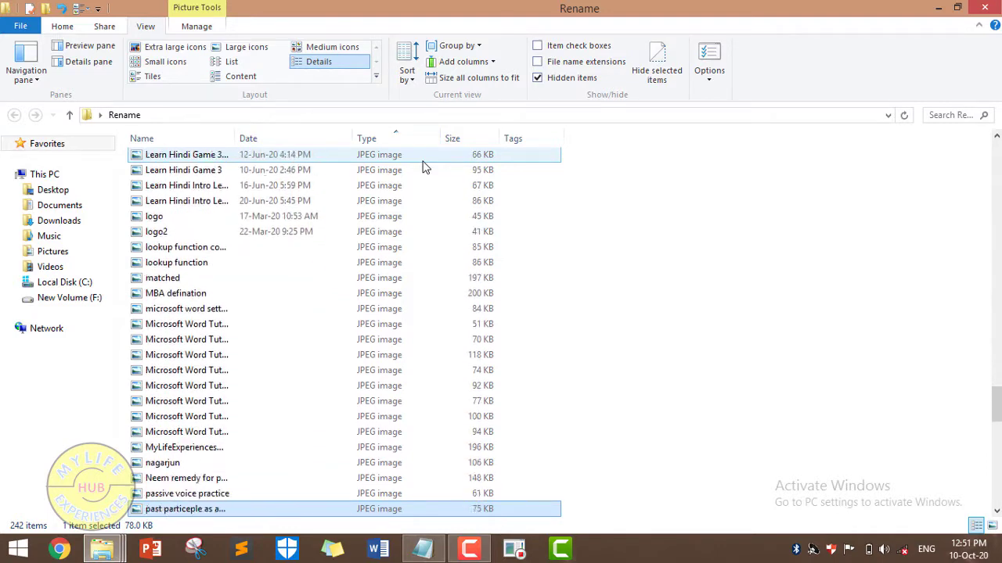
key(Down)
key(Down)
key(Down)
key(Down)
key(Down)
key(Down)
key(Down)
key(Down)
key(Down)
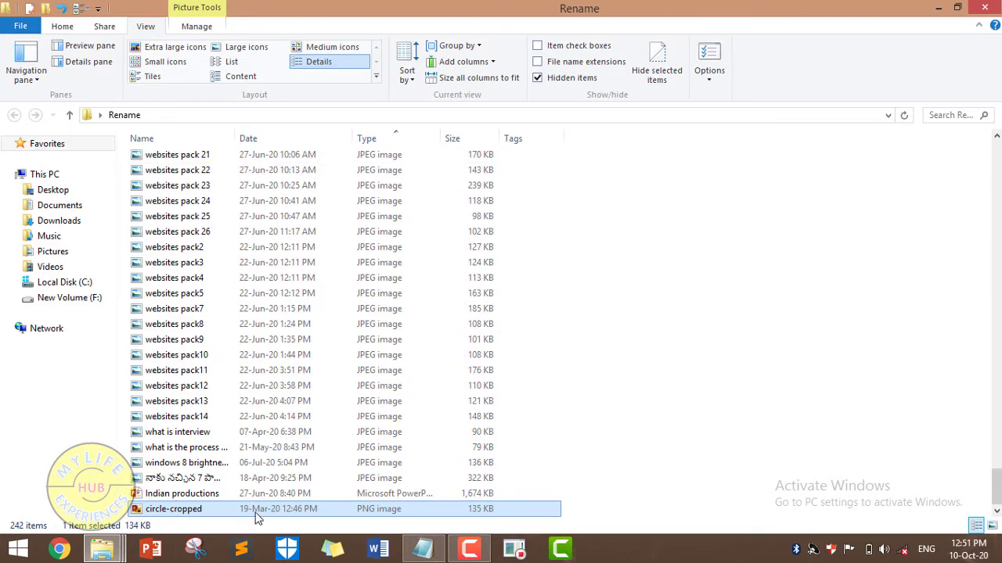
Select the Indian productions PowerPoint file and the circle-cropped PNG
click(272, 478)
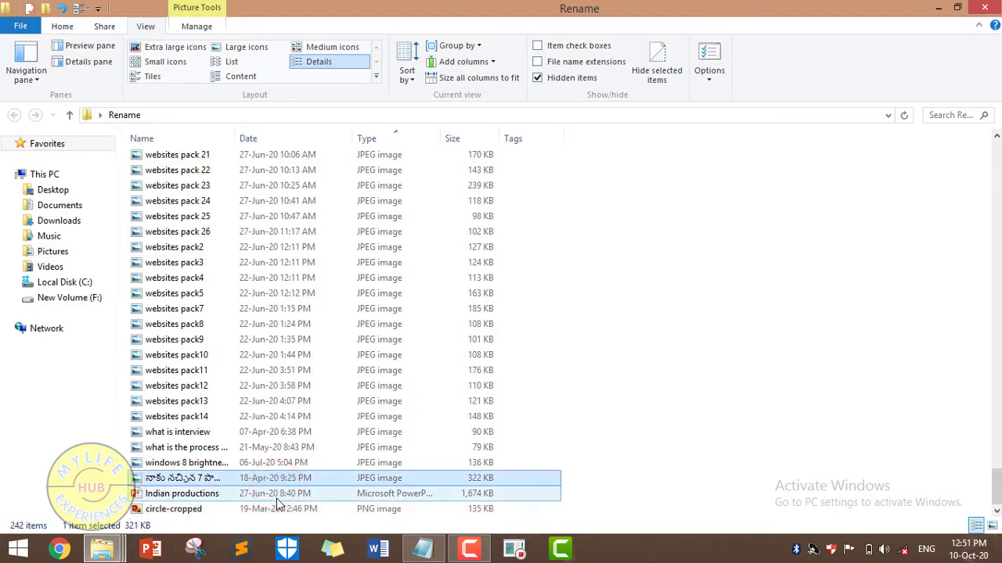
click(275, 498)
click(276, 507)
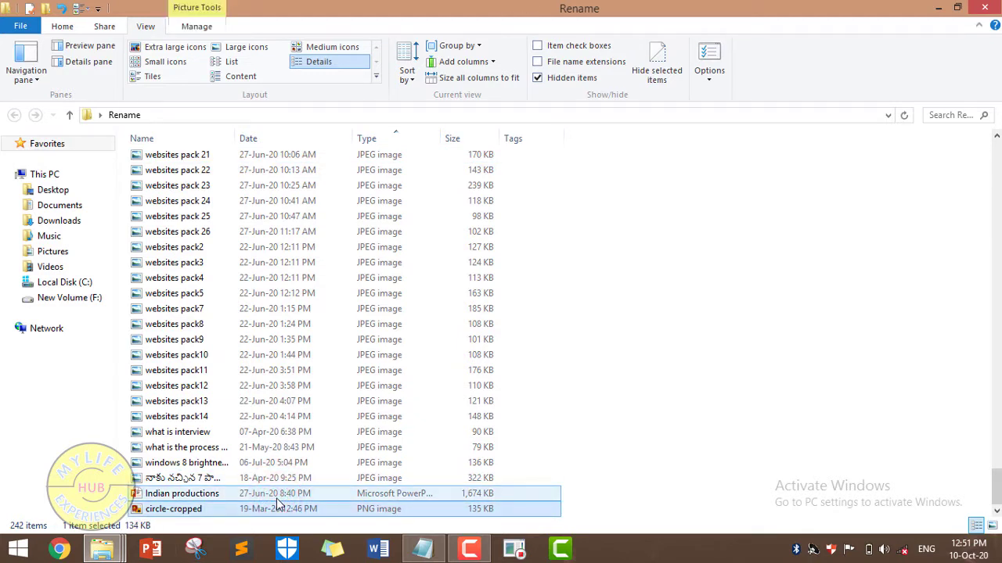
click(275, 498)
shift+click(275, 507)
Delete the PowerPoint and PNG files, then copy the paths of all 240 remaining images
key(Delete)
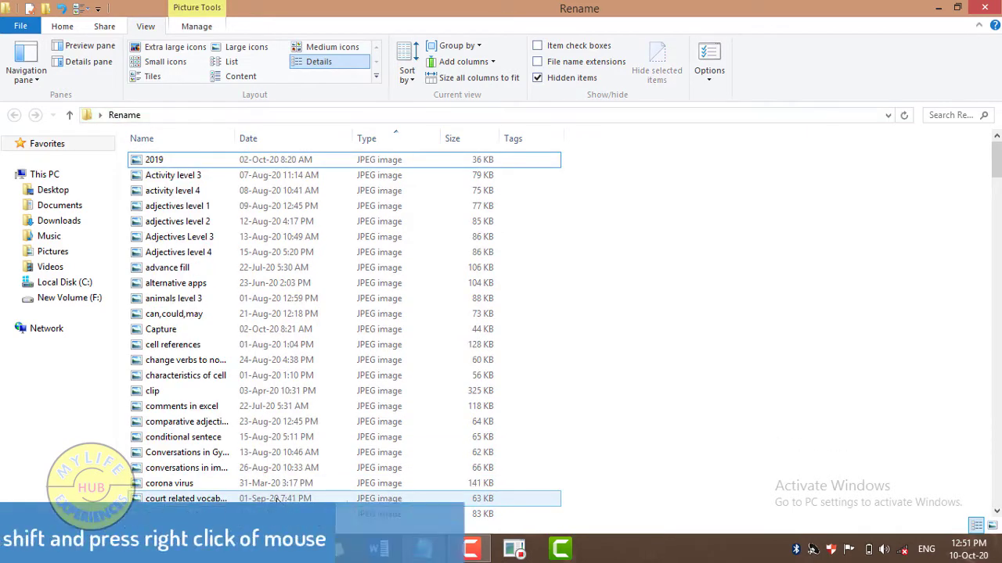
key(ctrl+a)
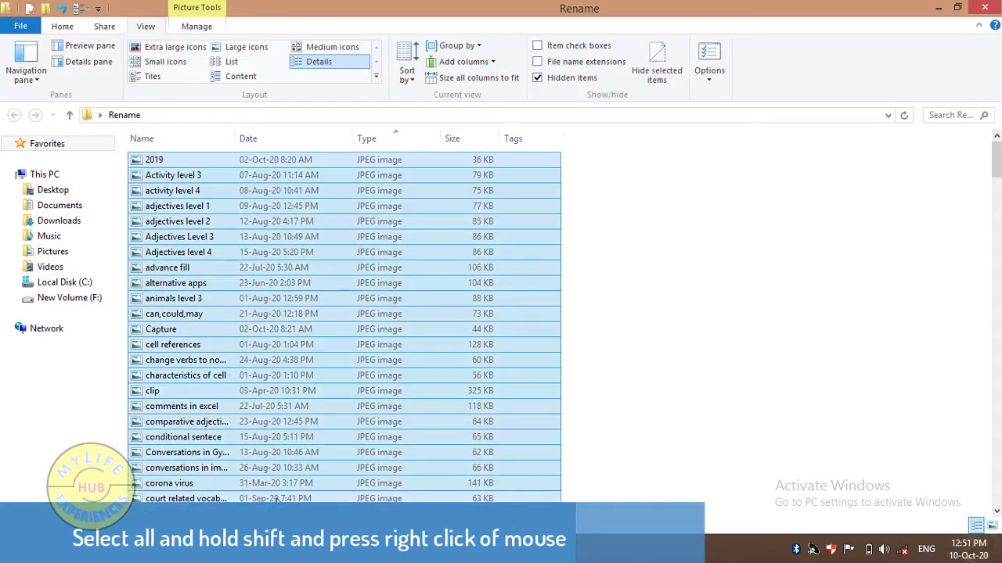
shift+right_click(218, 243)
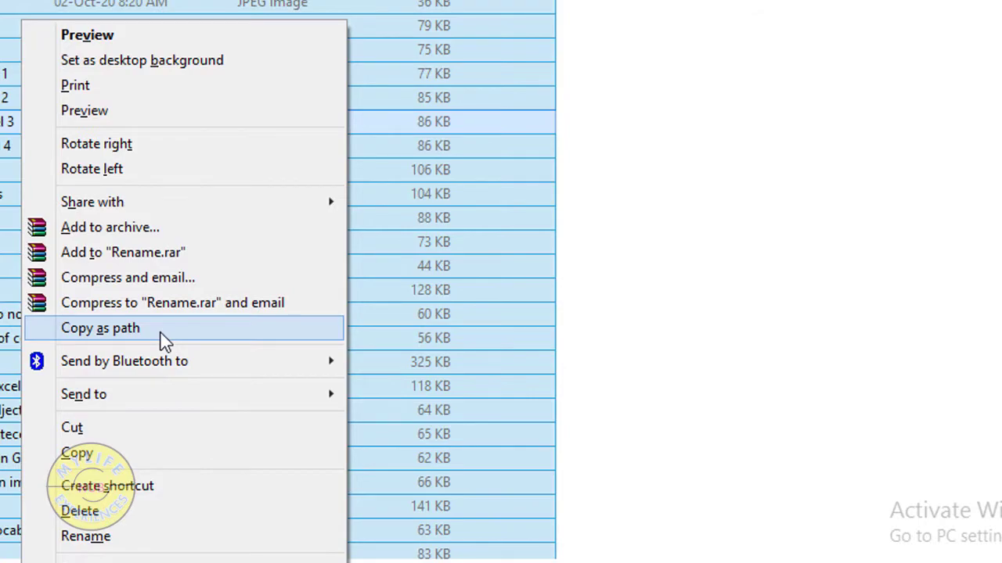
click(161, 332)
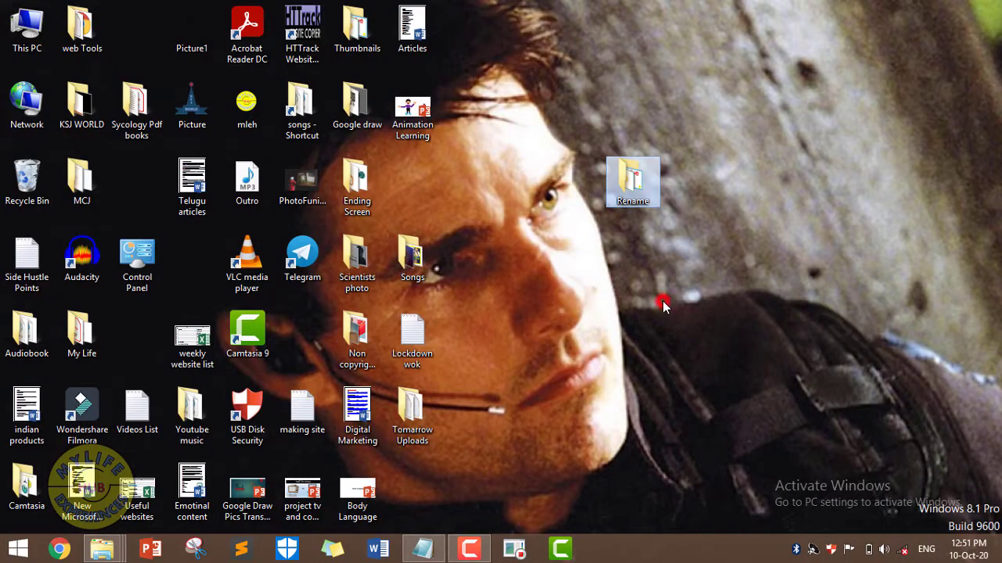
Create a new Excel worksheet on the desktop with its default name and open it
right_click(662, 300)
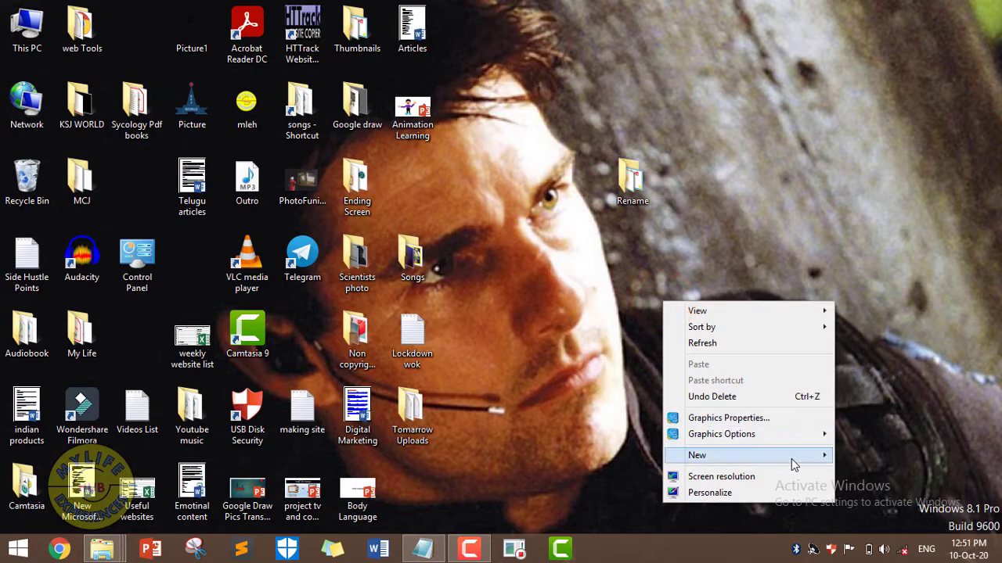
mouse_move(747, 455)
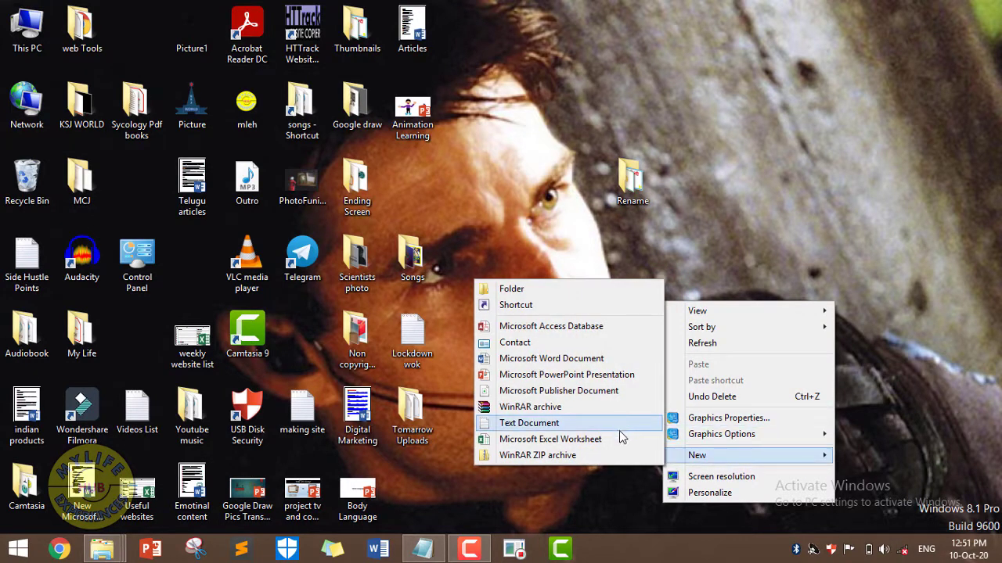
click(619, 438)
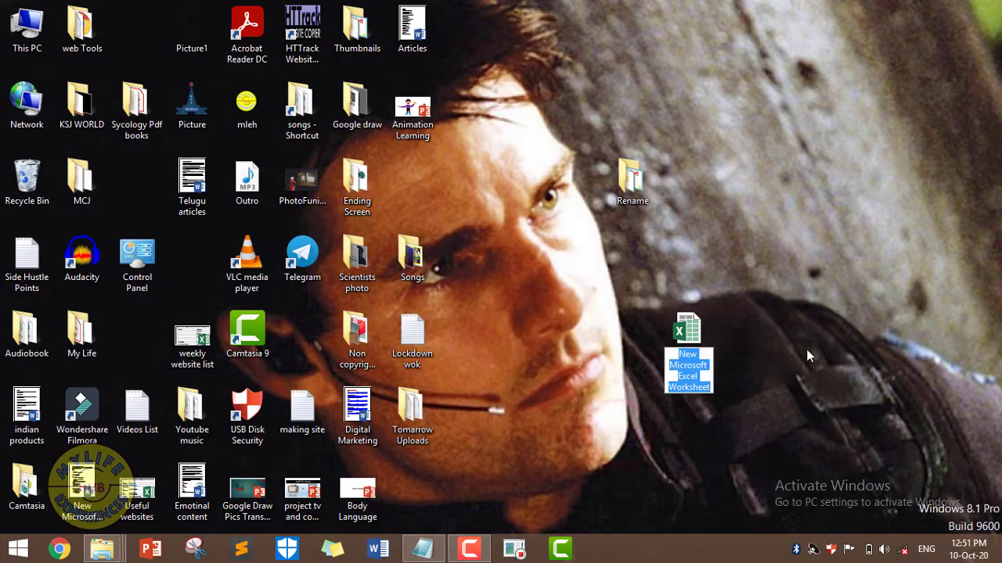
click(806, 349)
double_click(708, 335)
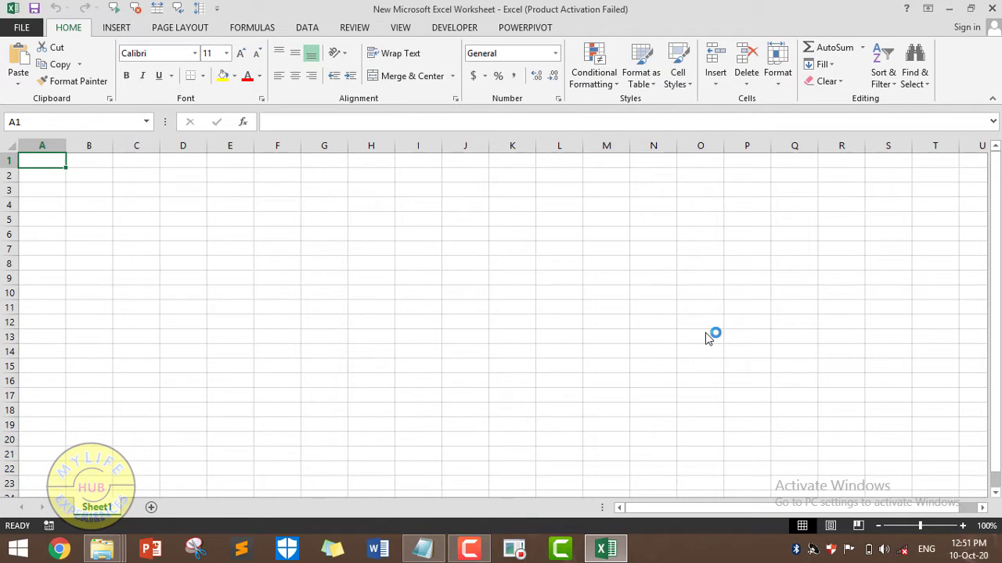
Paste the copied image file paths into column A starting at A1
click(410, 170)
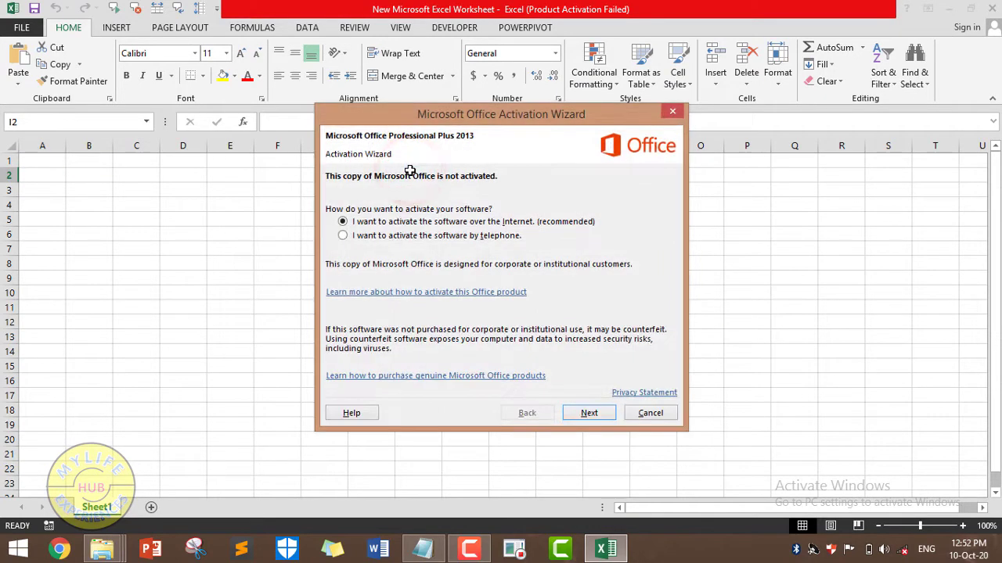
key(Home)
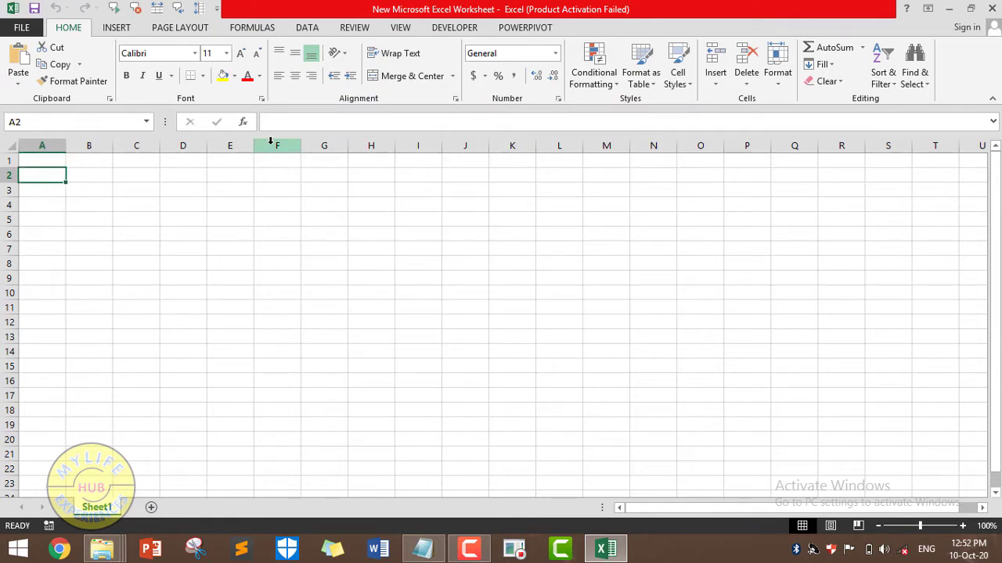
key(Up)
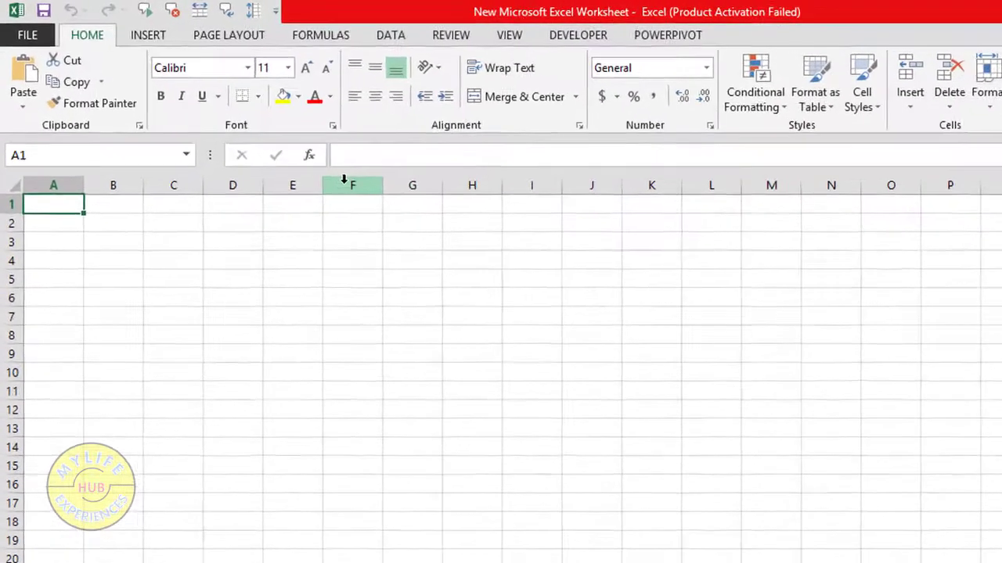
key(ctrl+v)
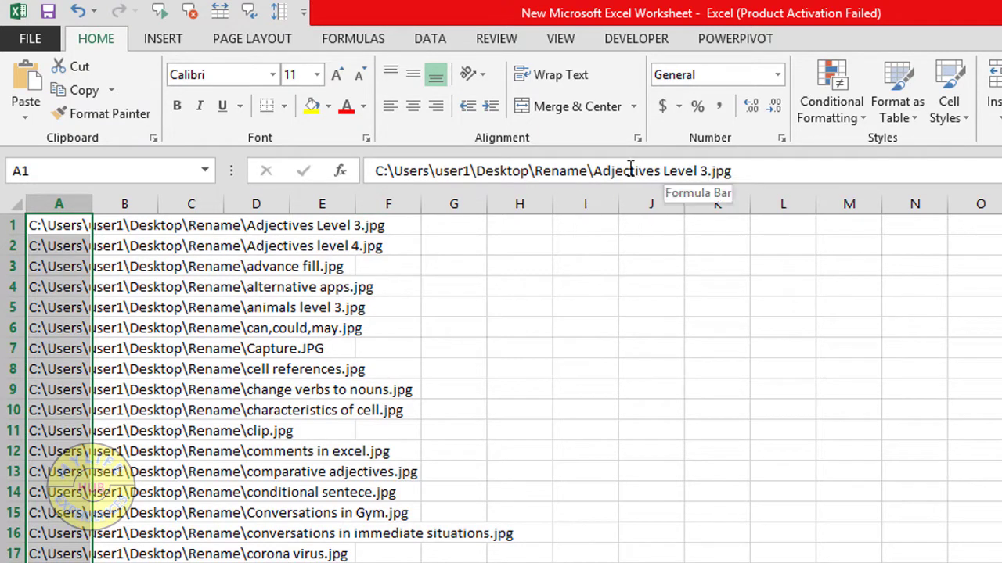
Copy the folder path portion of A1's entry and bring up Find and Replace
click(591, 170)
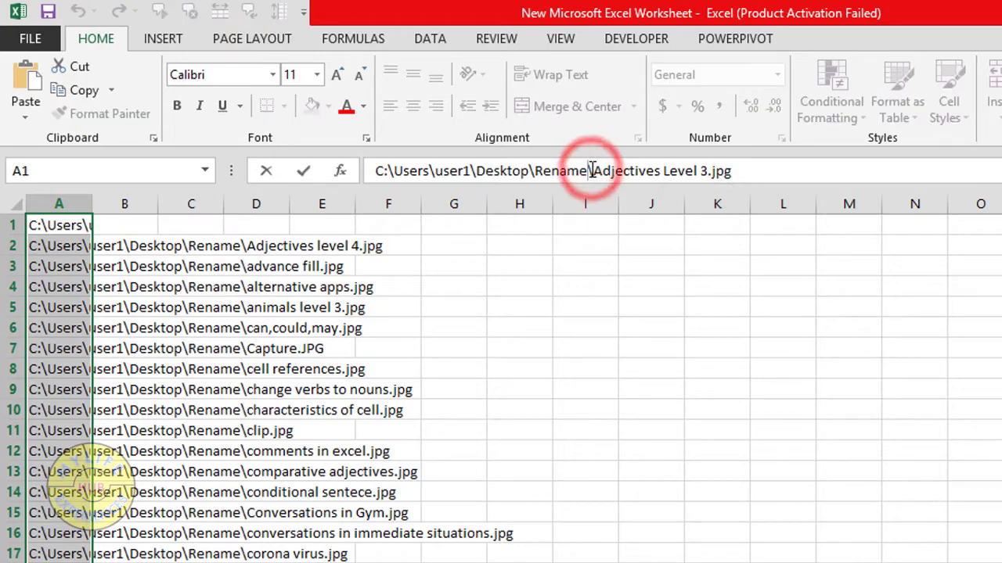
key(ctrl+shift+Left)
key(ctrl+shift+Left)
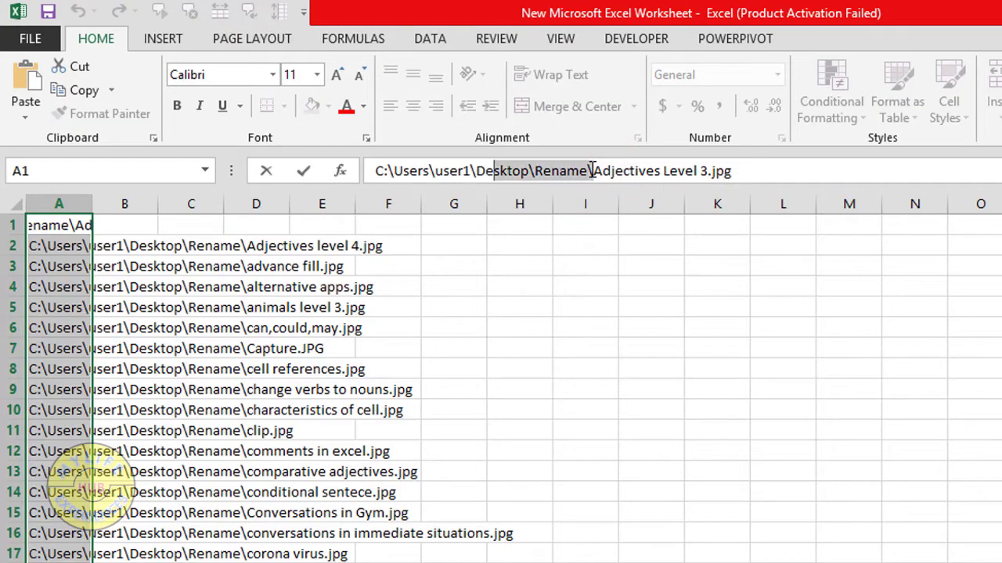
key(ctrl+shift+Left)
key(ctrl+shift+Left)
key(ctrl+shift+Left)
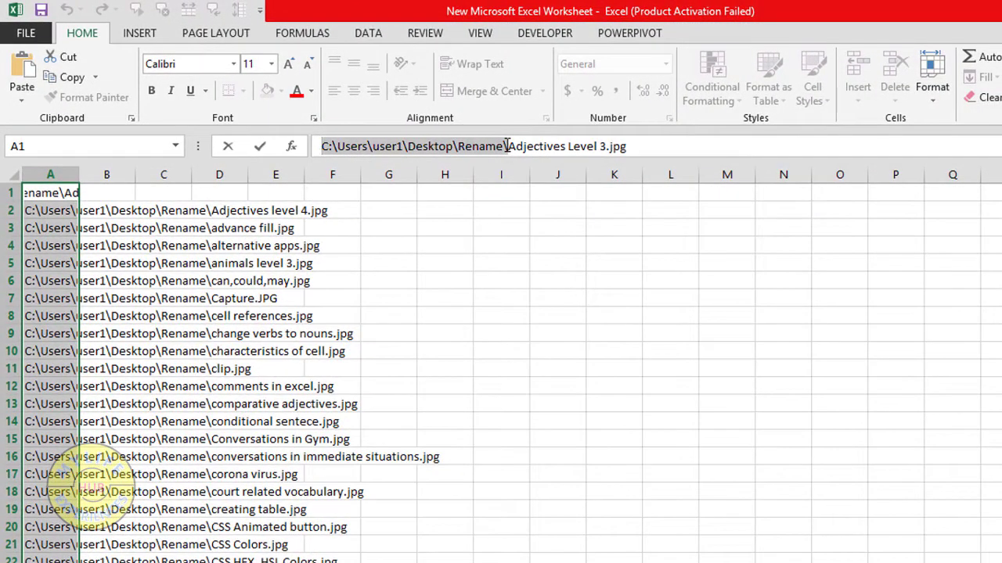
key(ctrl+f)
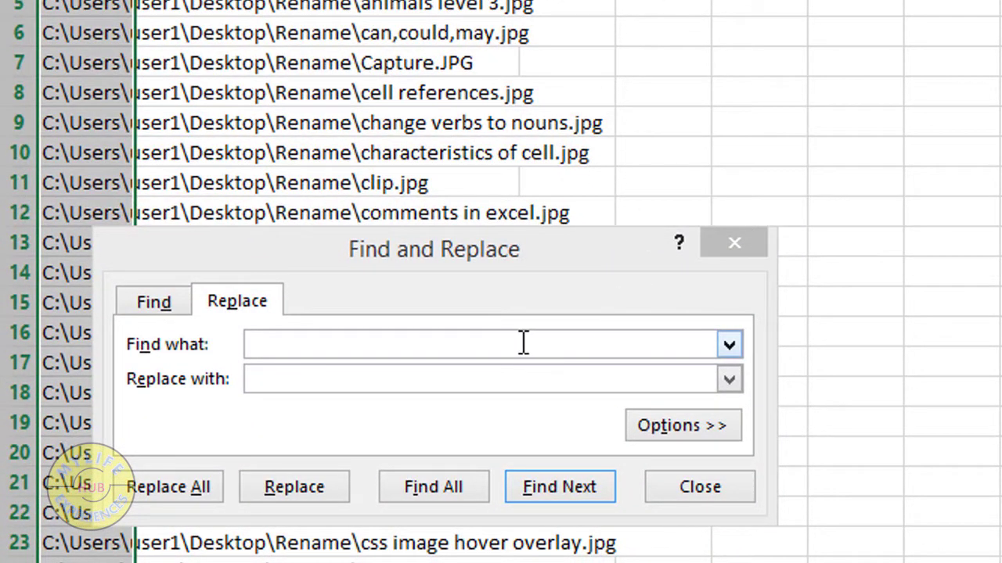
Replace the folder path with nothing in all 240 entries
click(521, 342)
key(ctrl+v)
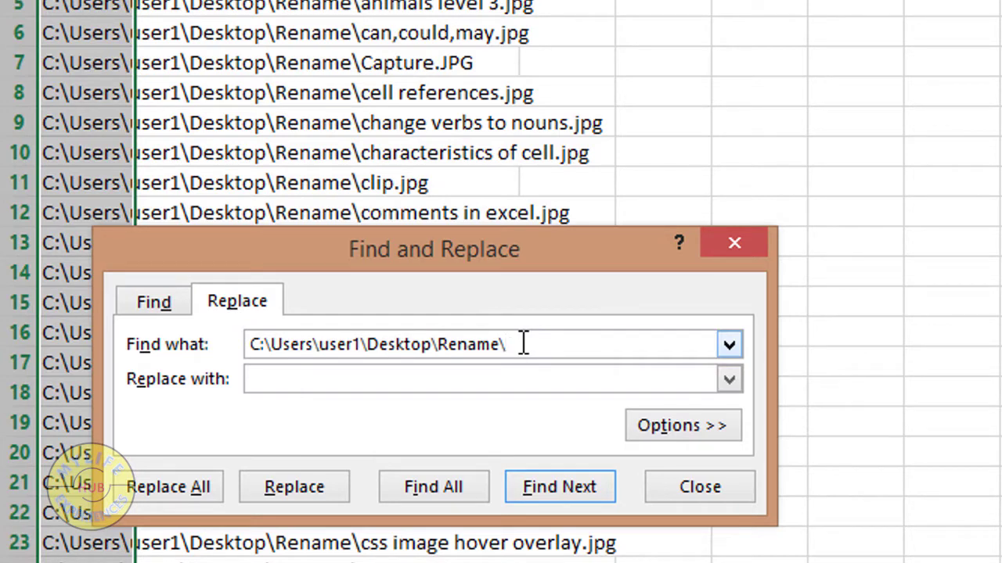
key(Tab)
key(Tab)
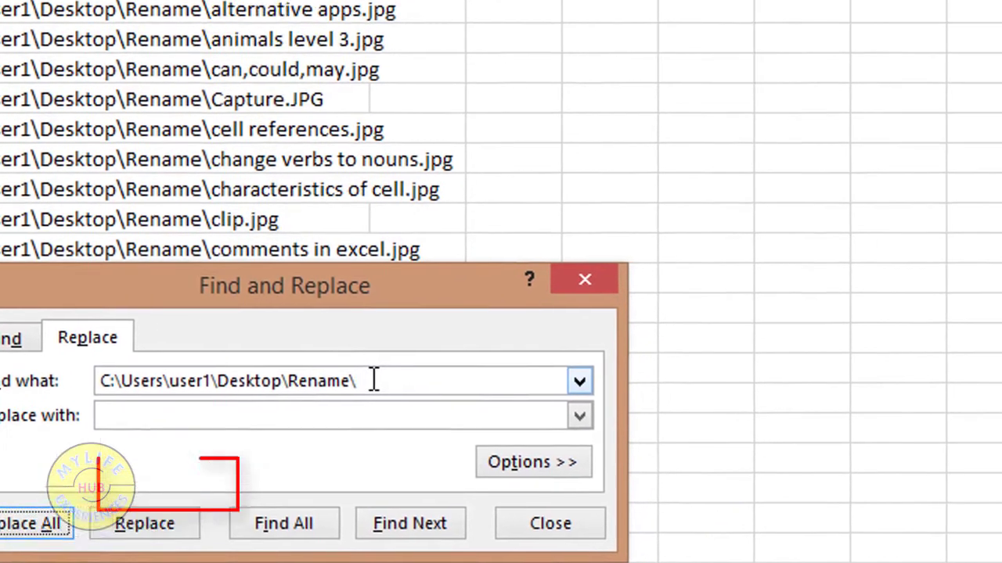
key(Return)
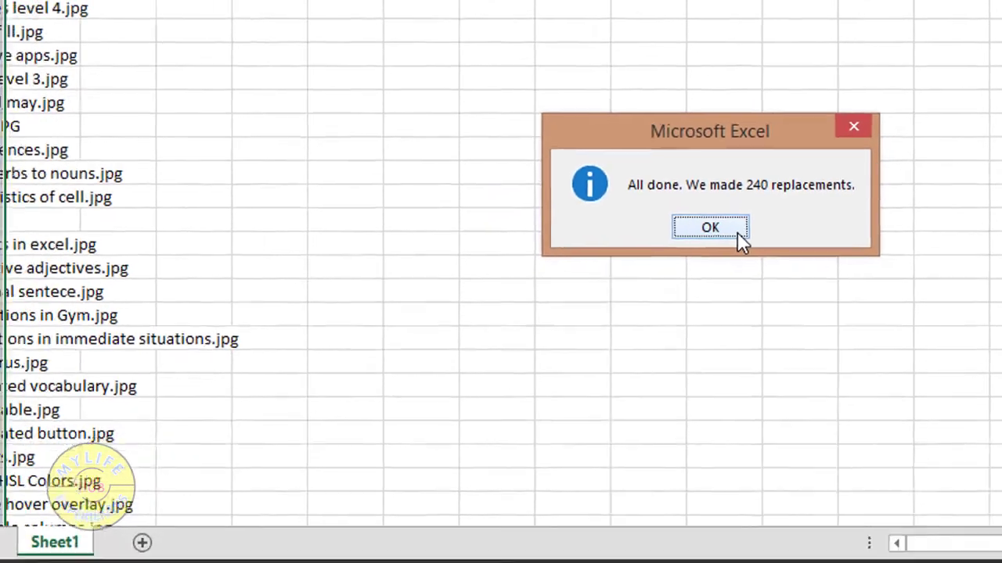
click(637, 291)
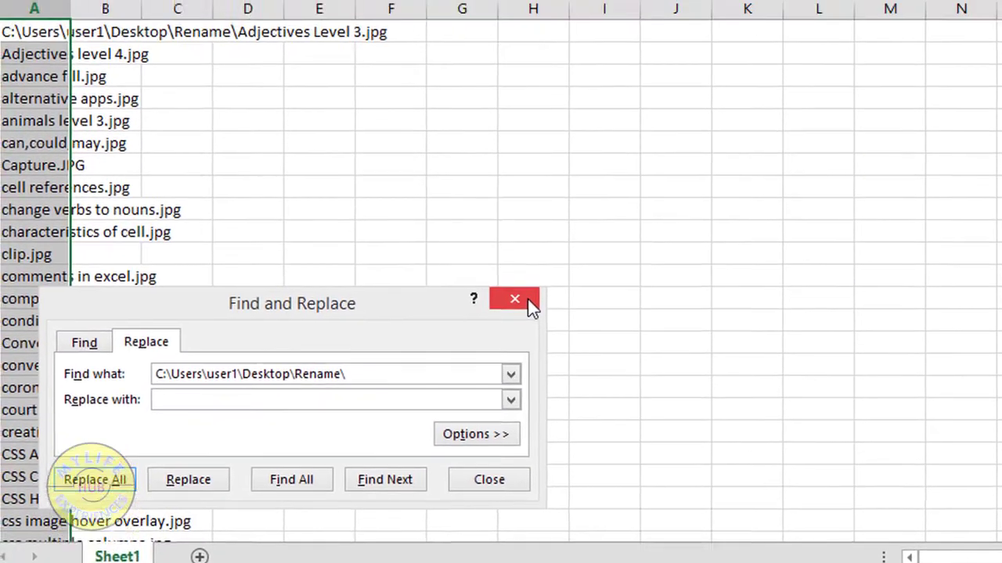
click(508, 252)
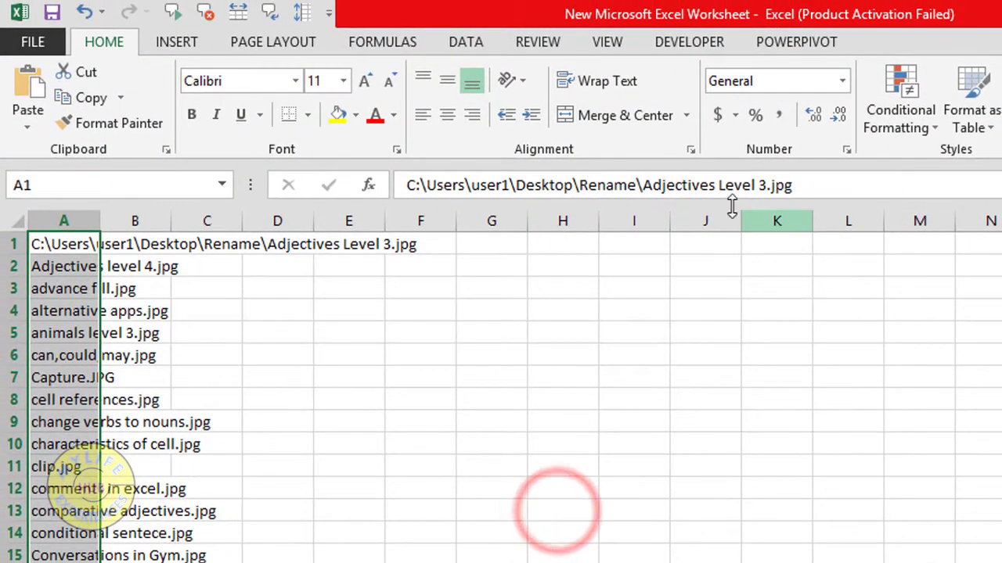
Trim A1 to 'Adjectives Level 3.jpg' and autofit column A's width
click(646, 185)
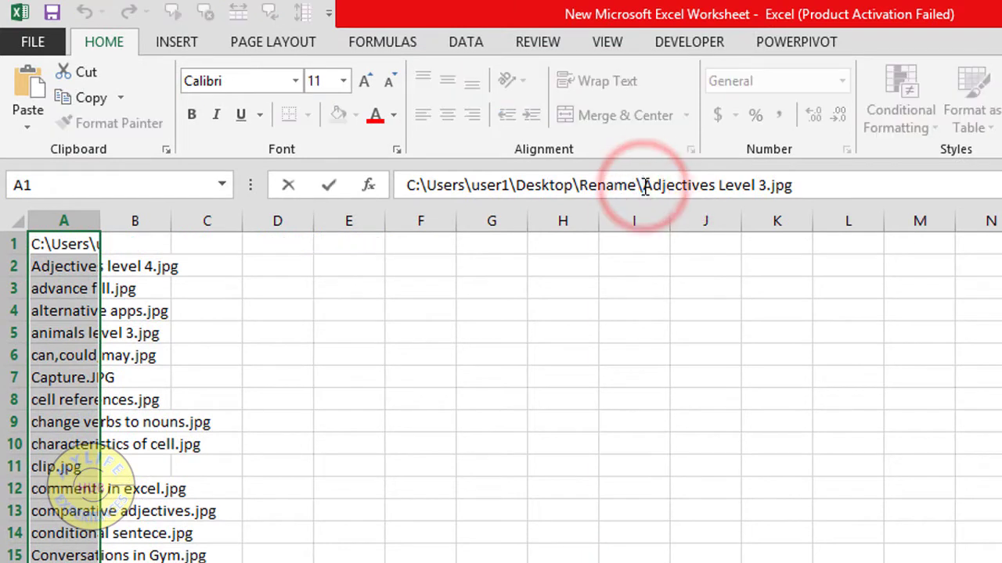
key(BackSpace)
key(BackSpace)
key(BackSpace)
key(BackSpace)
key(BackSpace)
key(BackSpace)
key(BackSpace)
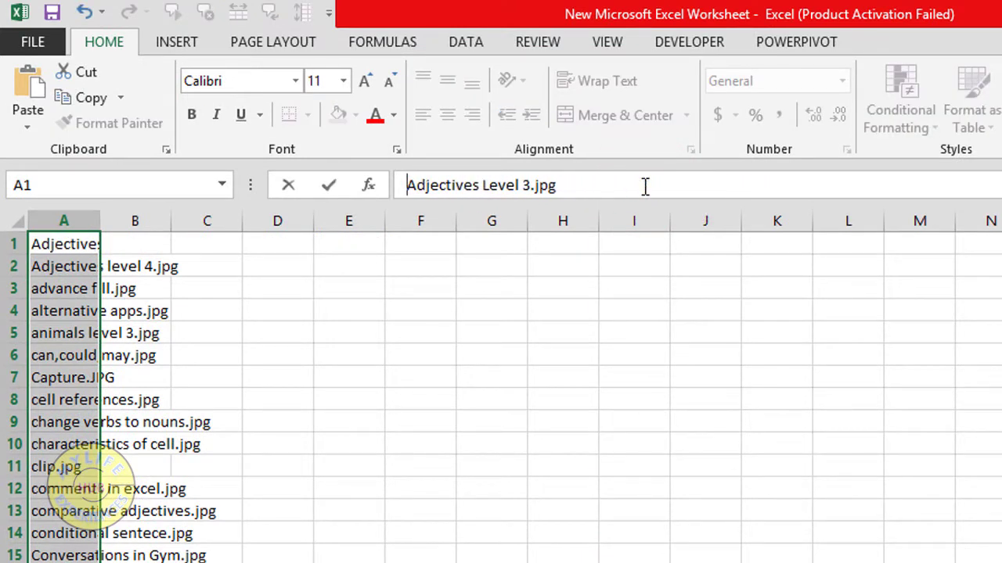
key(Return)
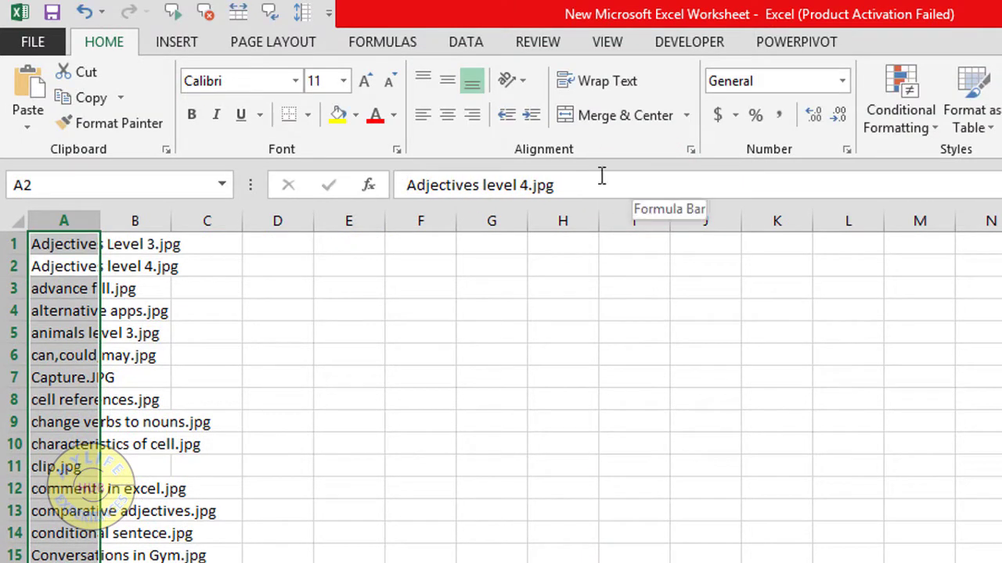
double_click(99, 219)
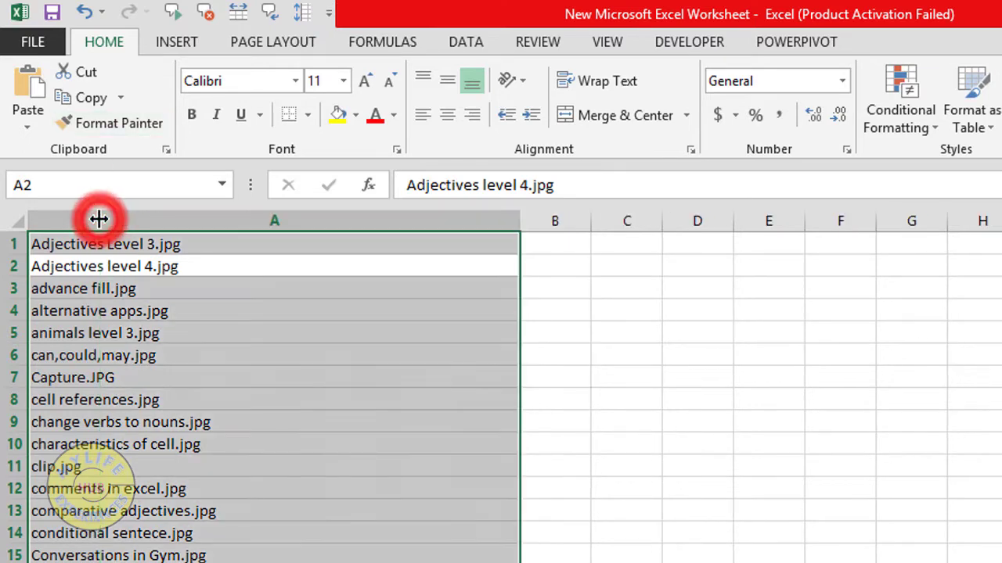
Fill column B with the series 1, 2, 3… beside every file name
click(556, 247)
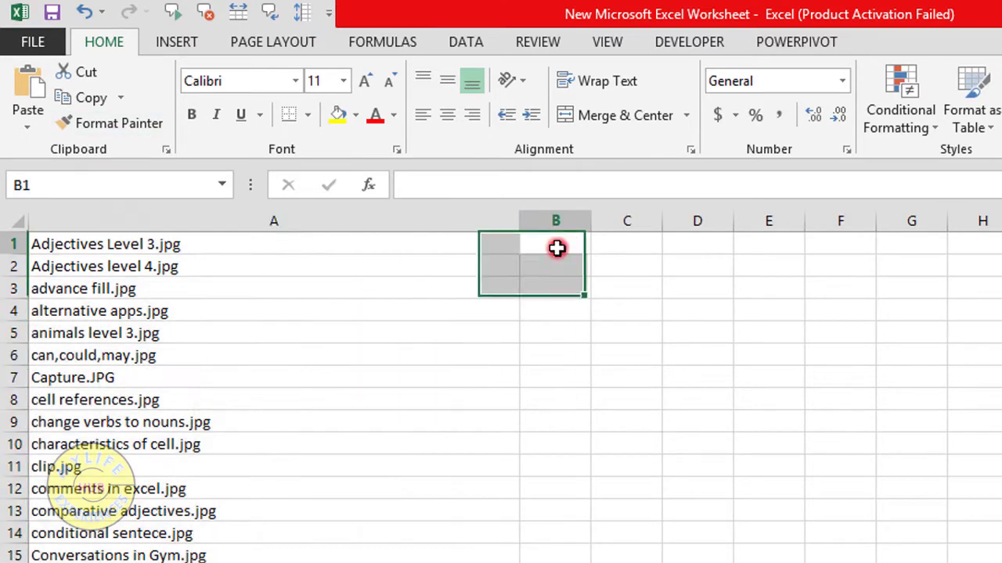
text(1)
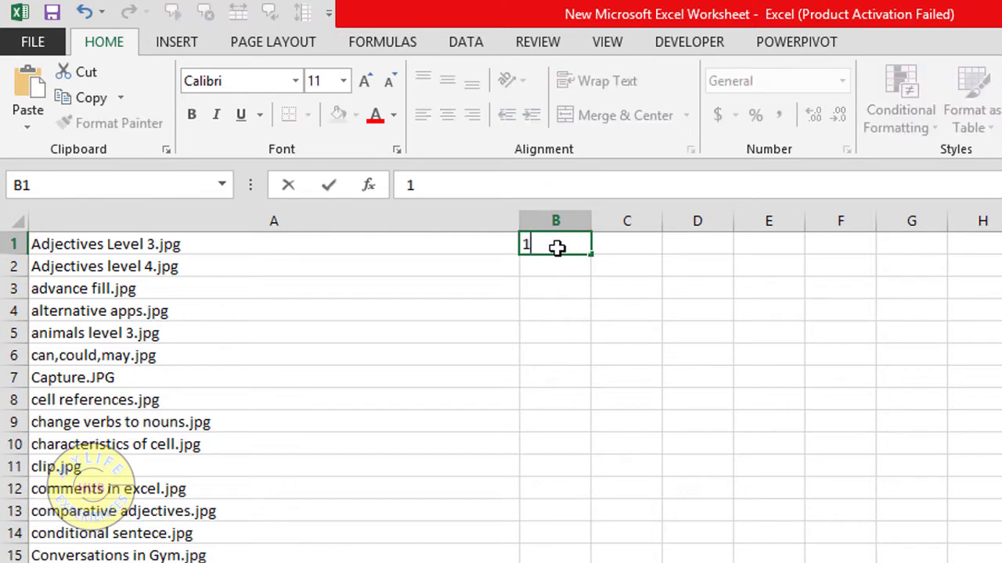
key(Return)
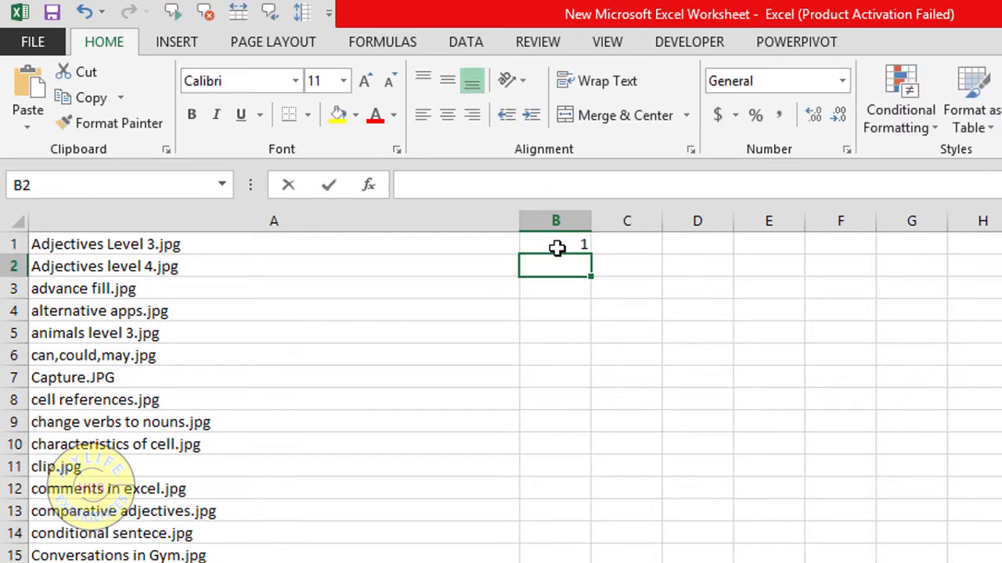
text(2)
click(557, 248)
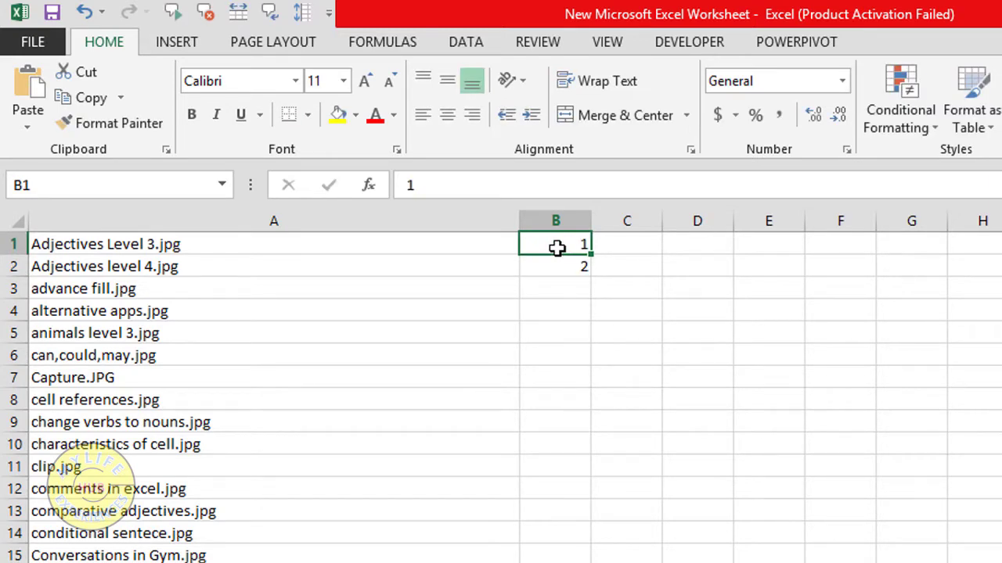
key(shift+Down)
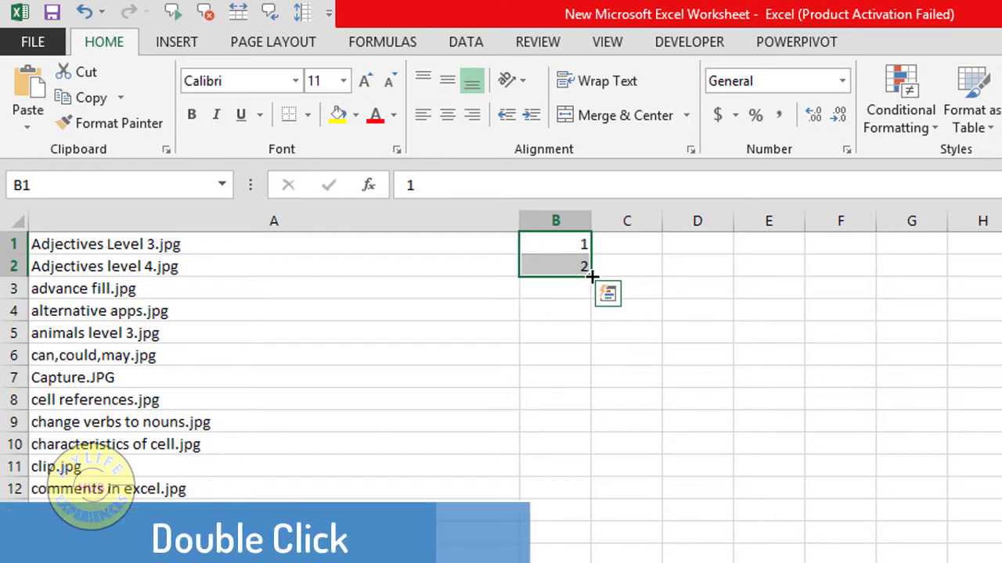
double_click(588, 277)
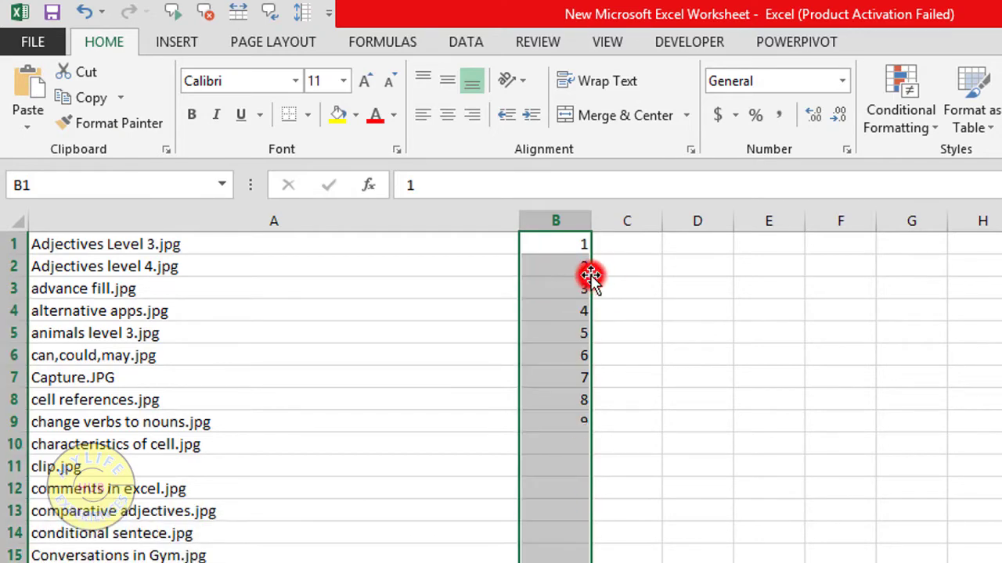
Begin a CONCATENATE formula in cell C1
click(617, 246)
key(shift+Down)
key(shift+Down)
click(616, 246)
text(=)
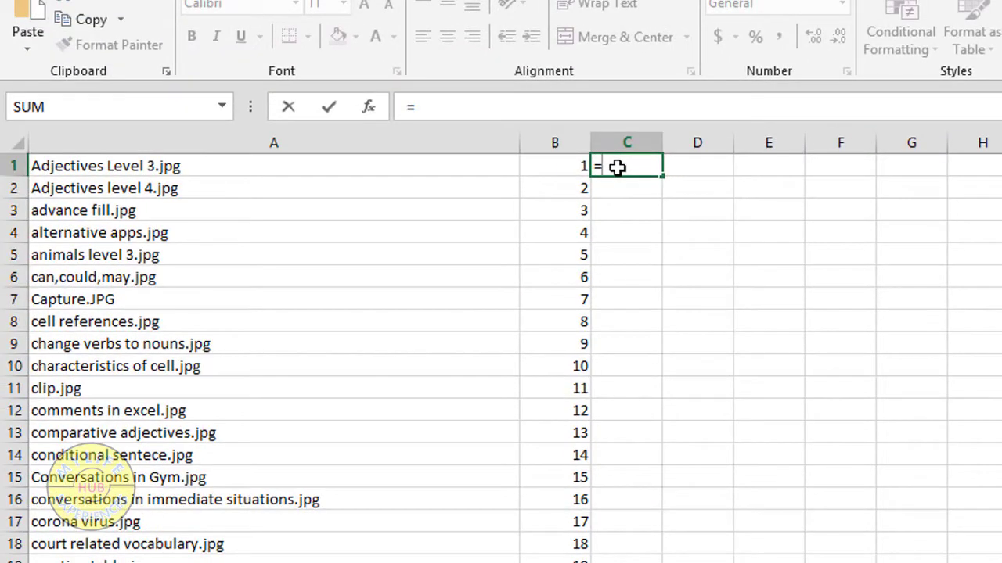
text(conc)
Enter =CONCATENATE(B1,".jpg") in C1, fill it down column C, and copy the results
key(Tab)
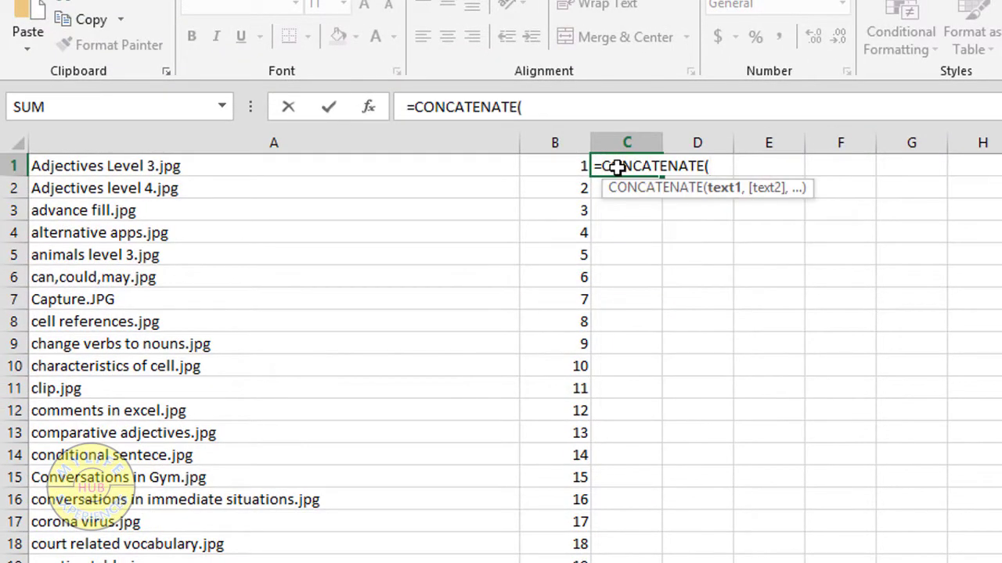
key(Left)
text(,)
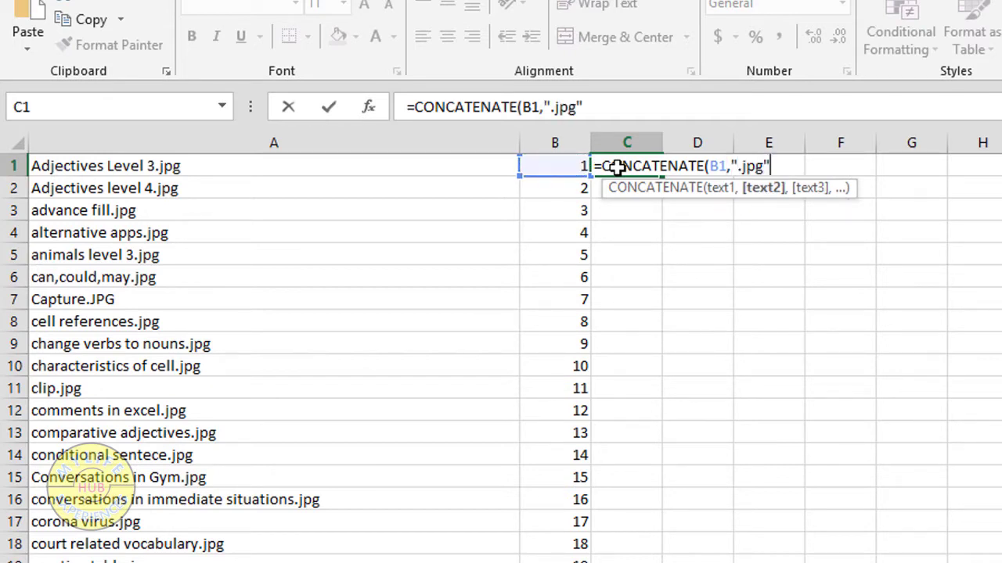
key(Return)
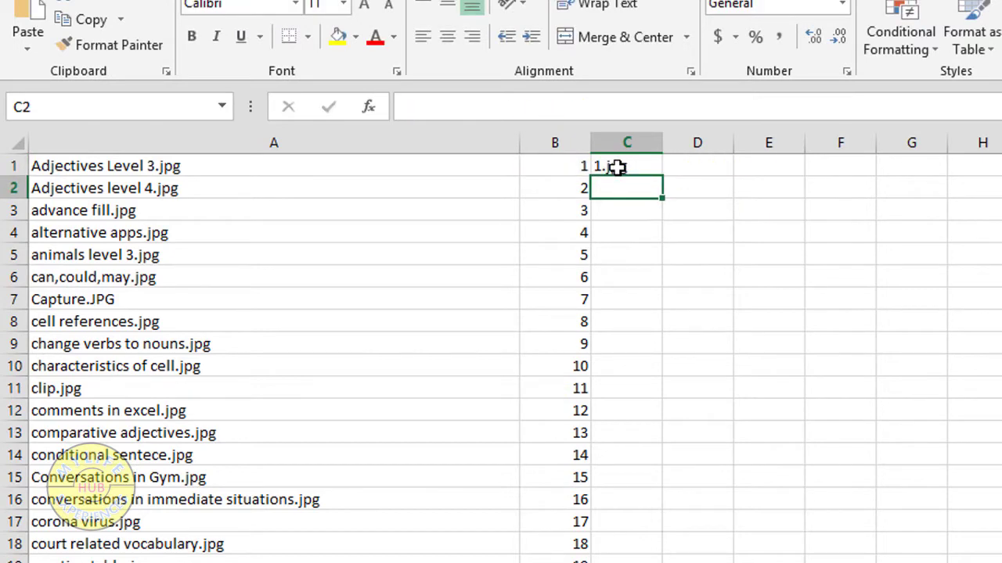
click(617, 167)
double_click(661, 177)
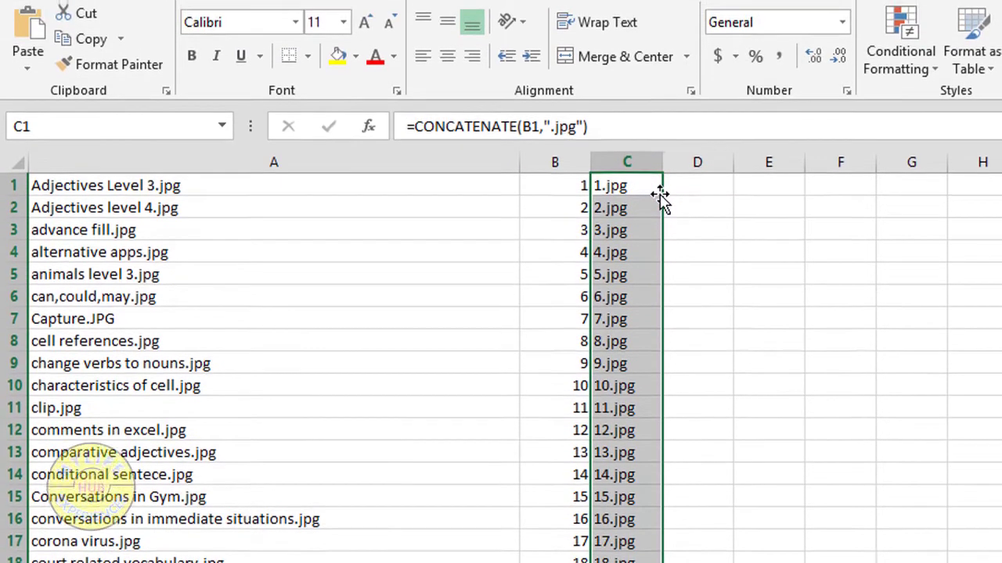
key(ctrl+c)
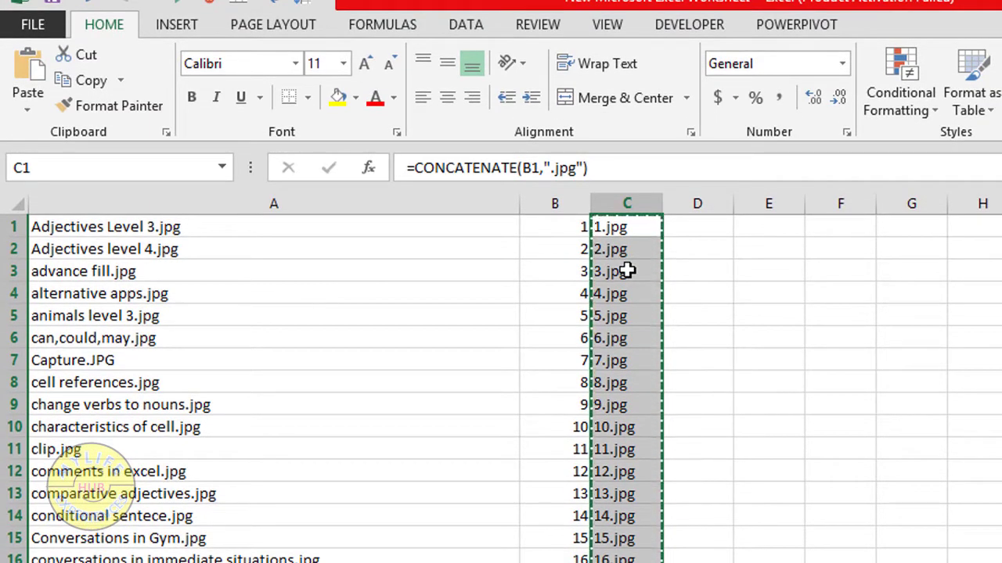
Paste the new .jpg names back into column C as plain values
click(26, 113)
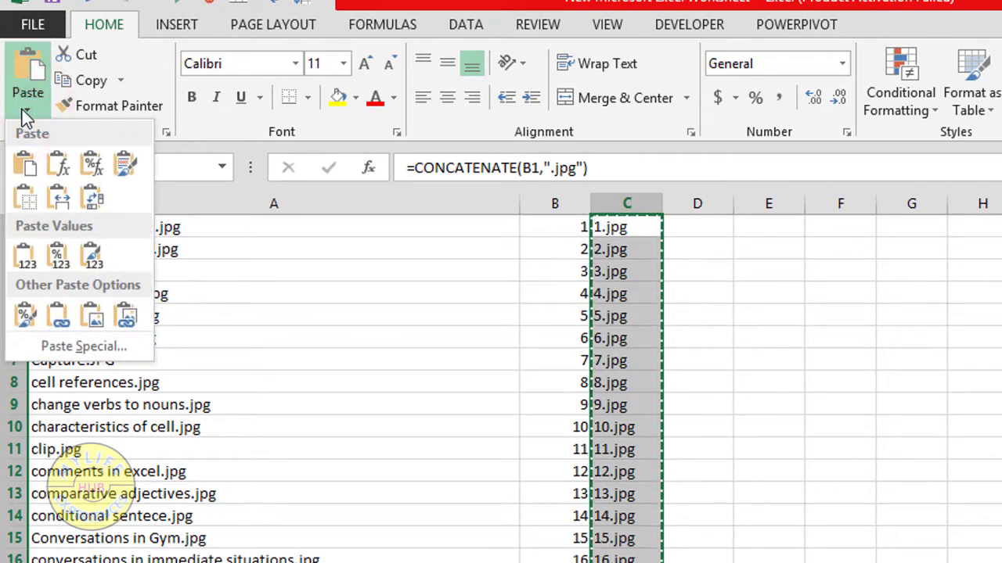
click(24, 257)
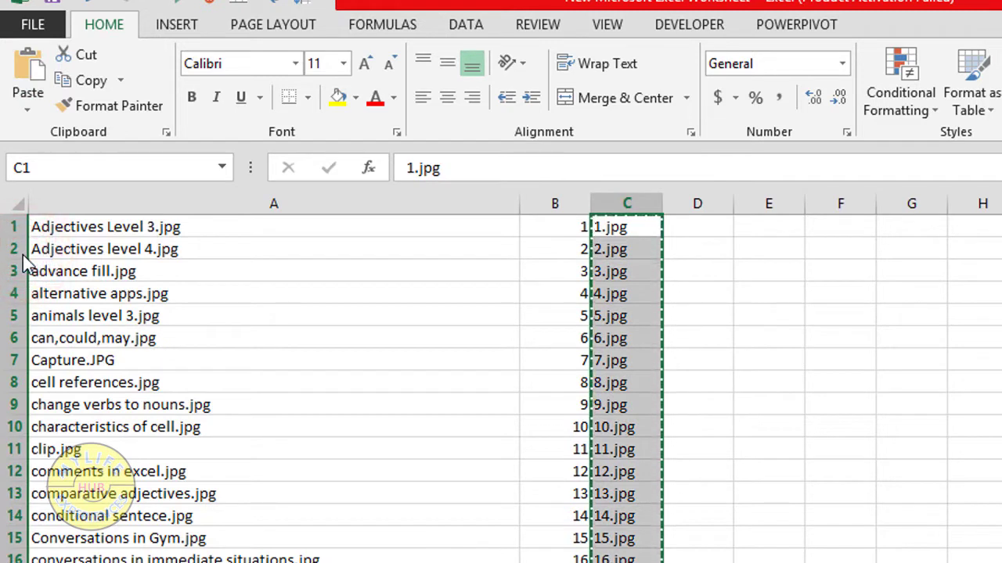
key(Escape)
Remove the number column so the .jpg names sit in column B, then review the list
key(Left)
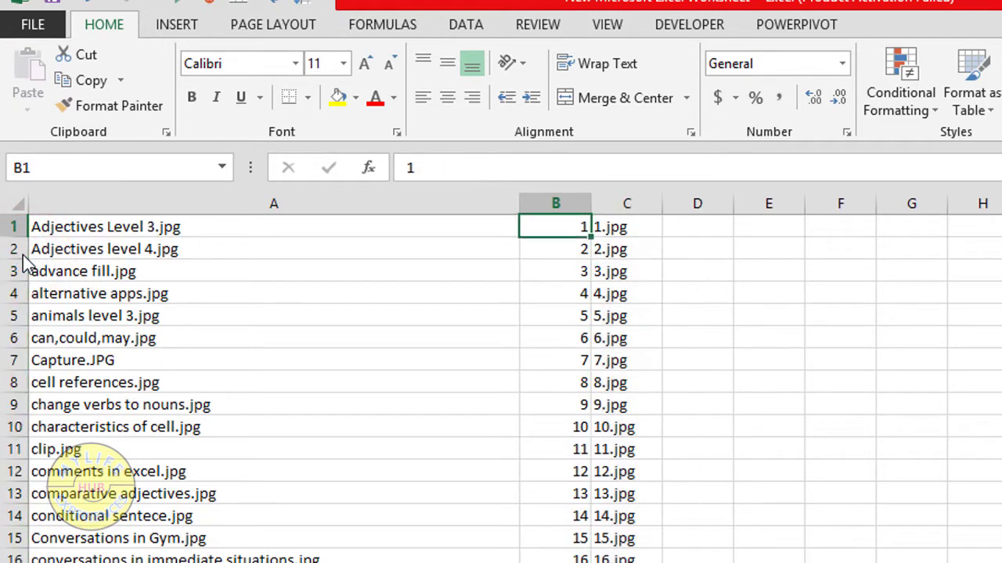
key(ctrl+shift+Down)
key(Delete)
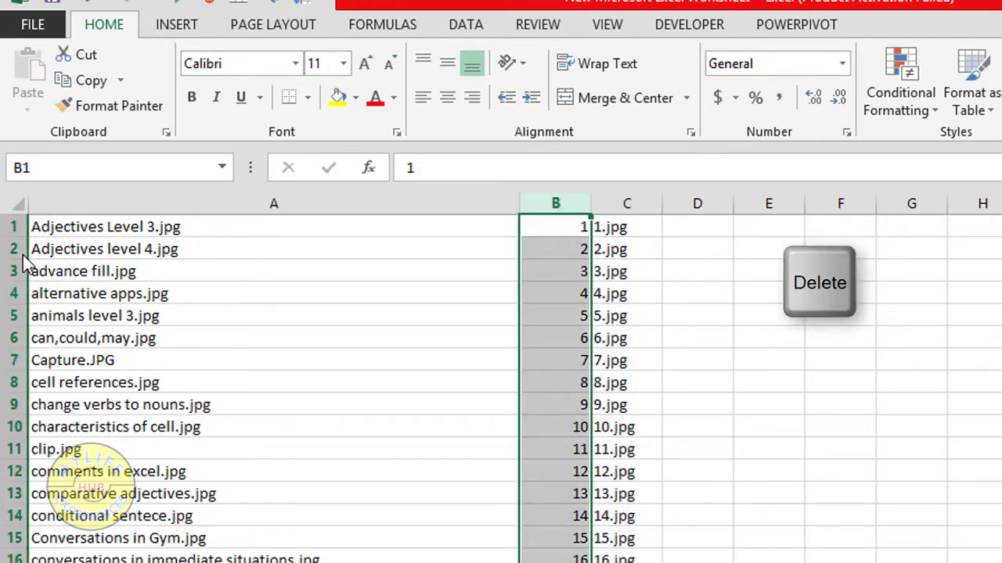
key(Left)
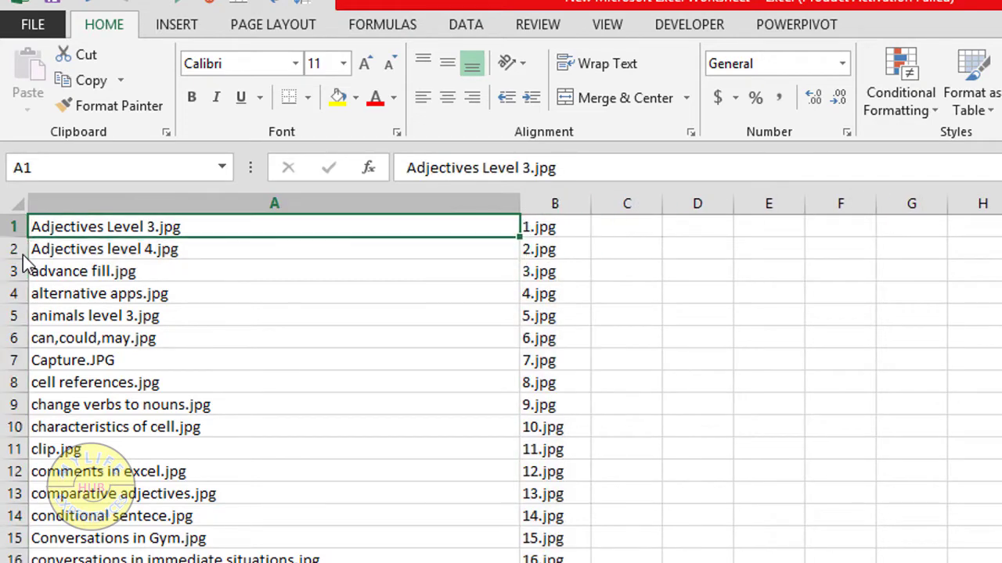
key(Down)
key(Down)
key(Down)
key(Down)
key(Down)
key(Down)
key(Down)
key(Down)
key(Down)
key(Down)
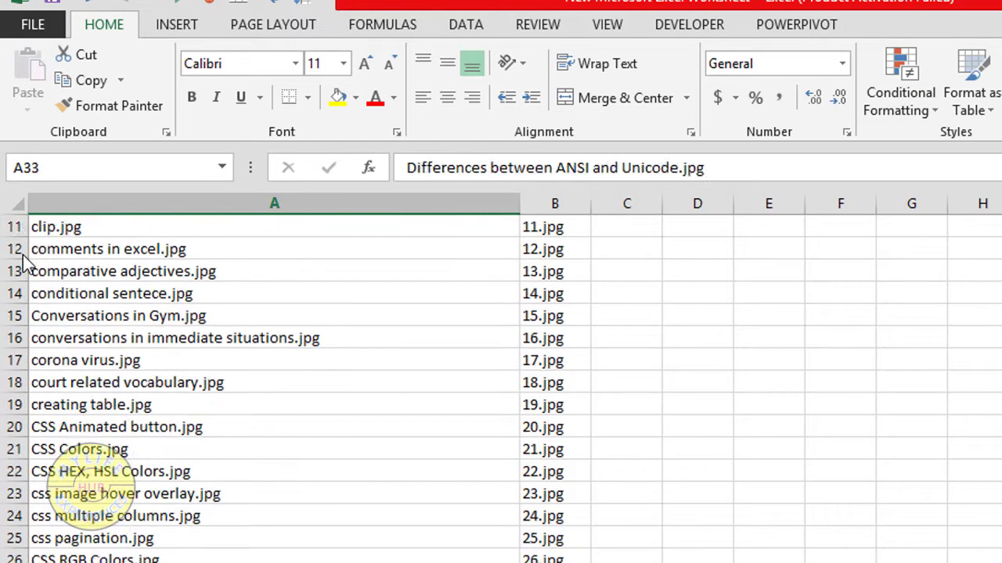
key(Down)
key(ctrl+Up)
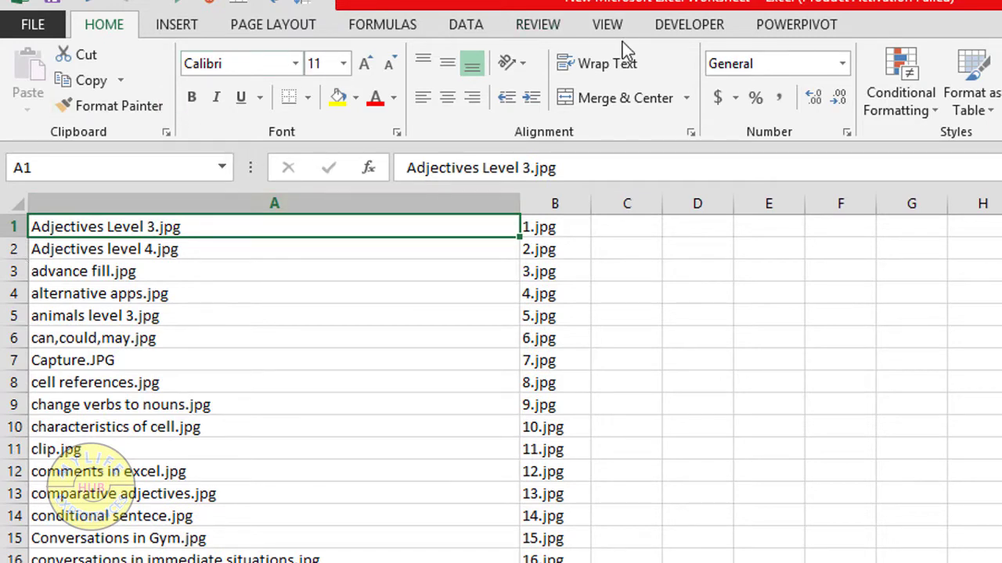
Open the VBA editor from the Developer tab and insert a new Module1
click(695, 24)
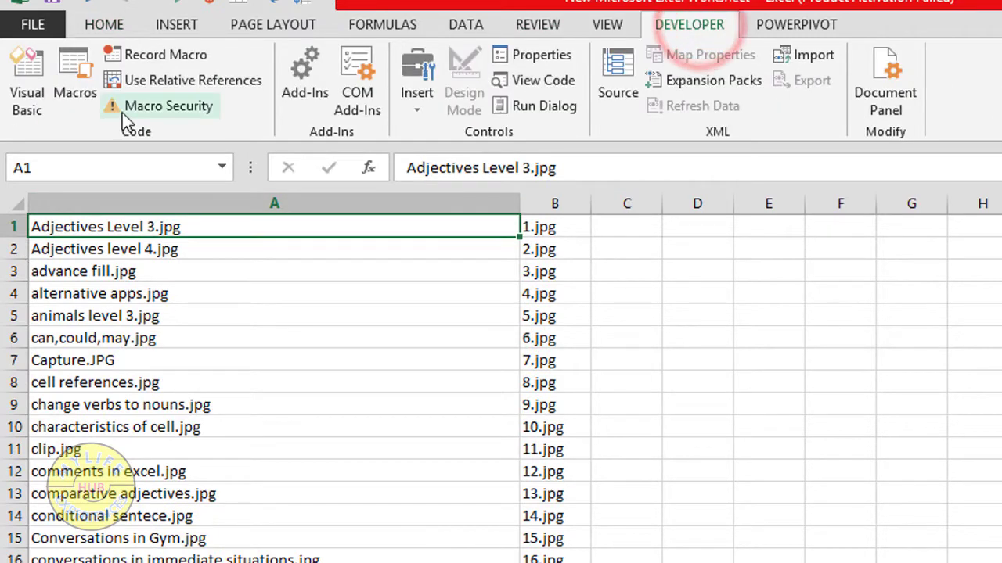
click(39, 91)
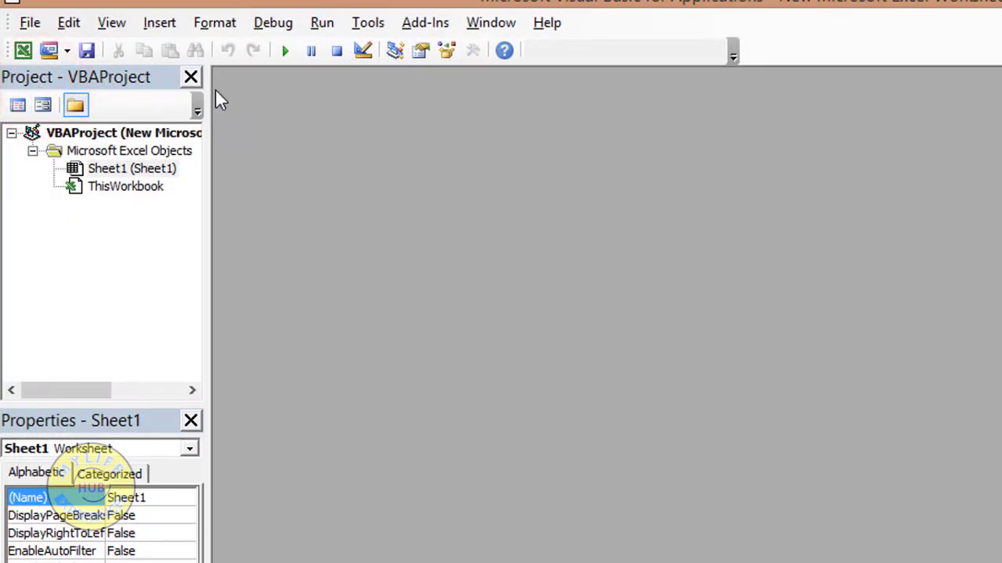
click(159, 22)
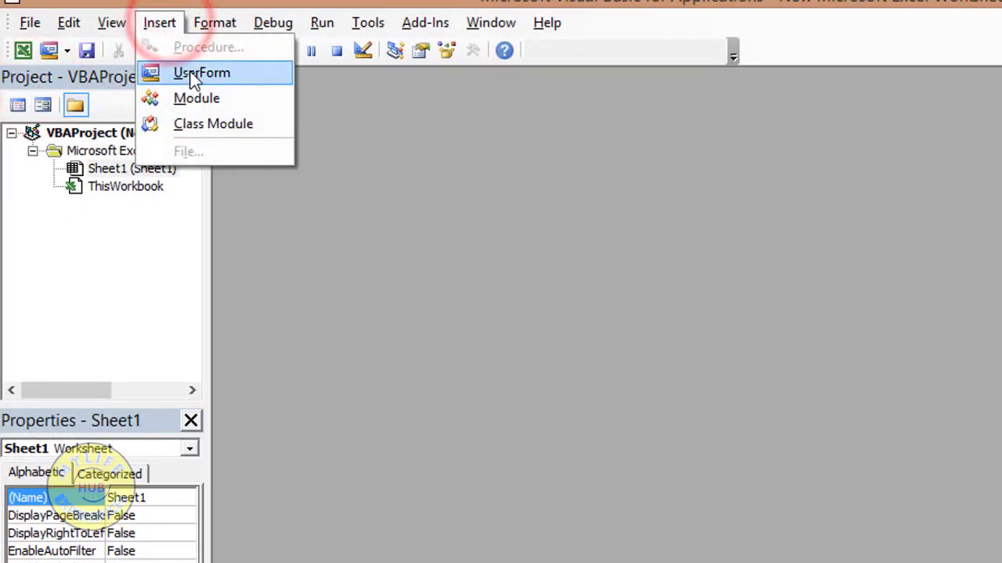
click(204, 100)
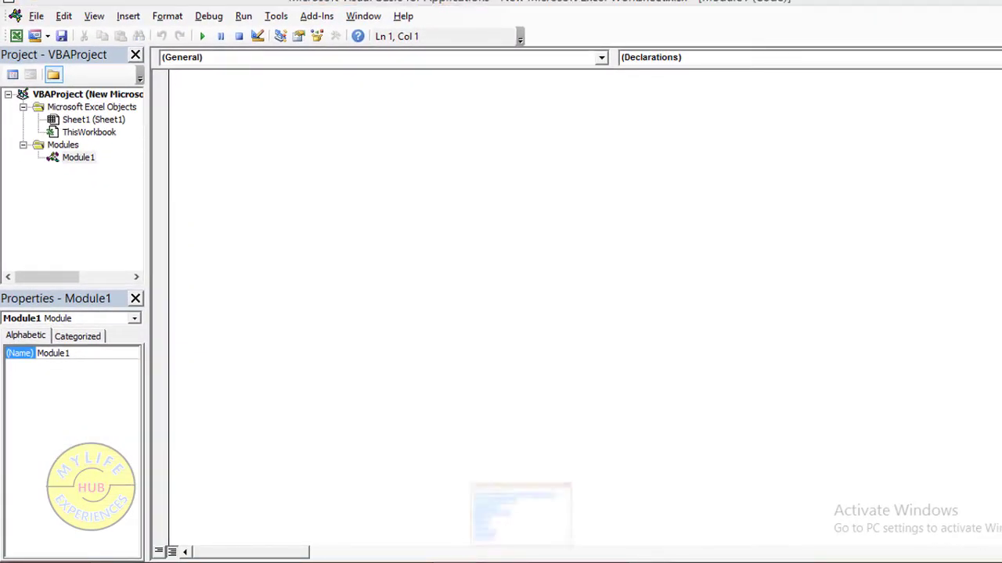
click(502, 557)
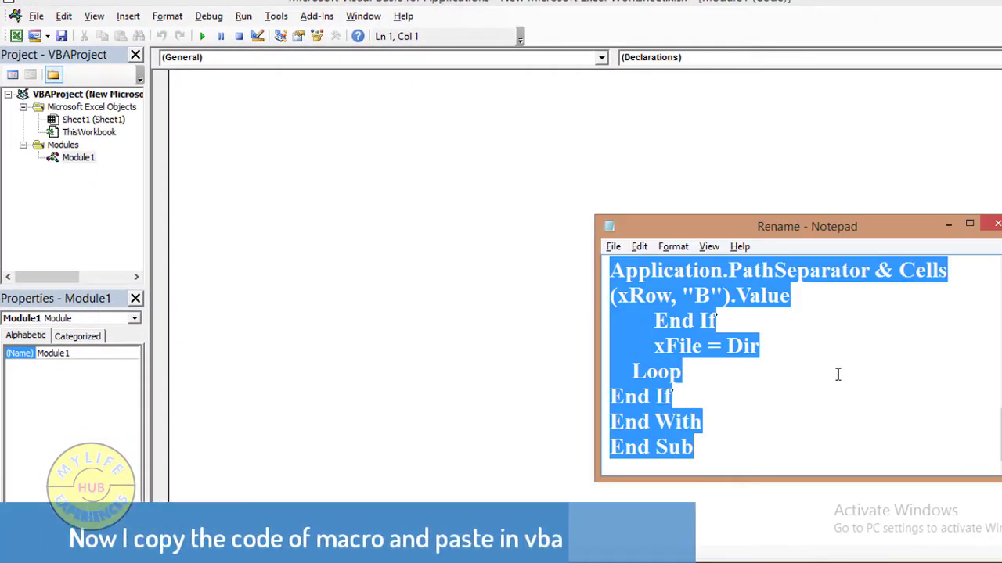
key(alt+Tab)
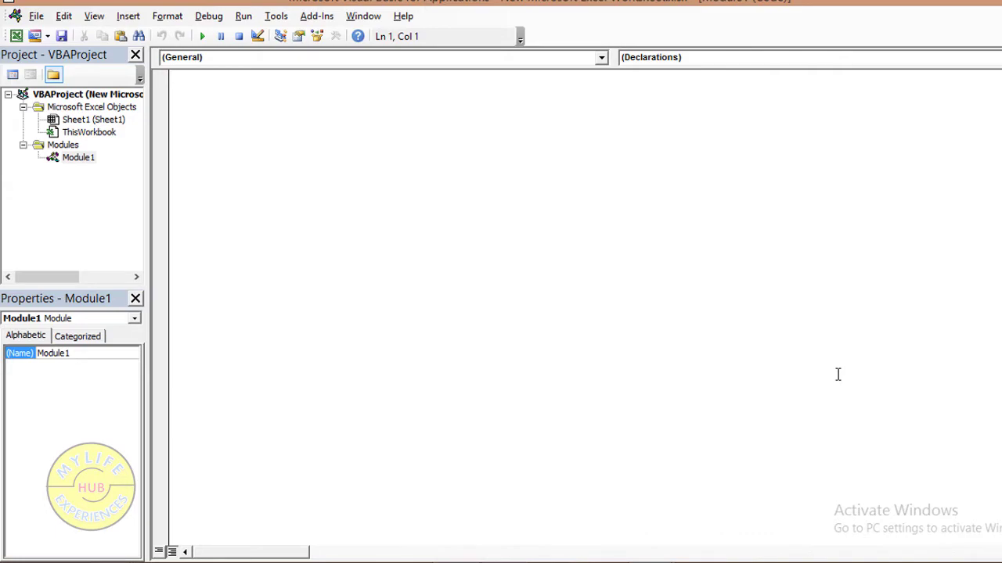
Paste the RenameFiles macro into Module1 and review its column A matching and column B renaming lines
key(ctrl+v)
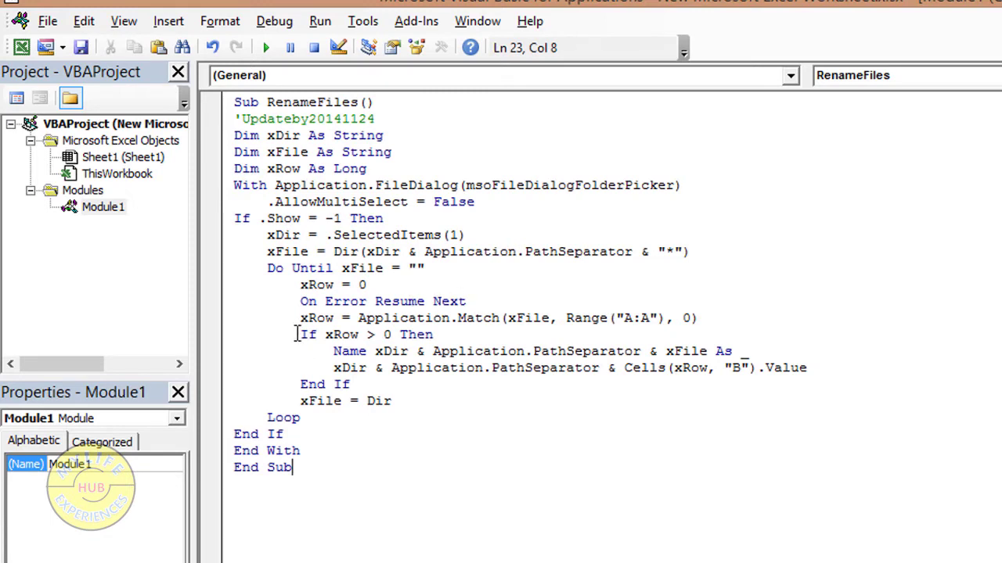
drag(532, 333, 677, 323)
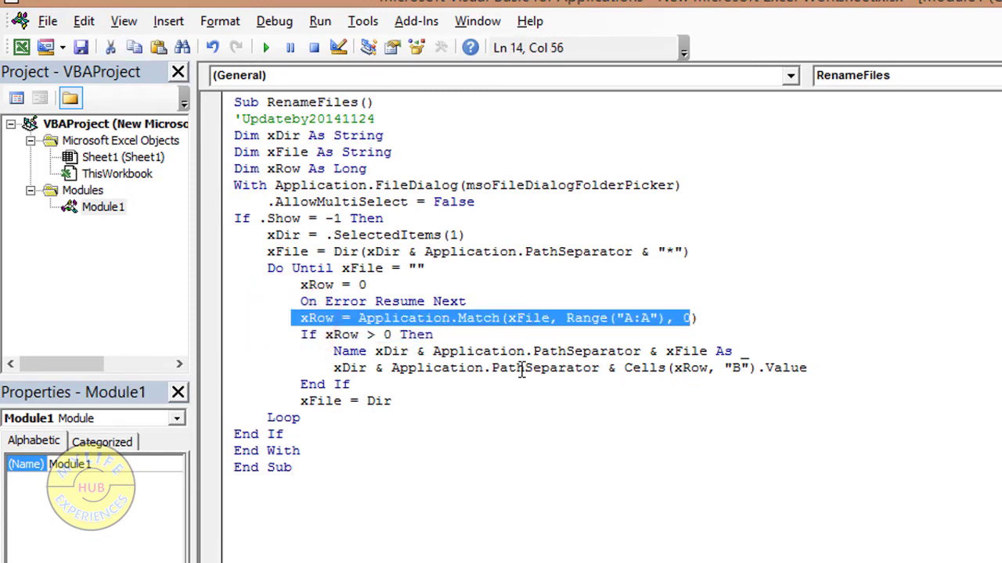
drag(327, 362, 749, 378)
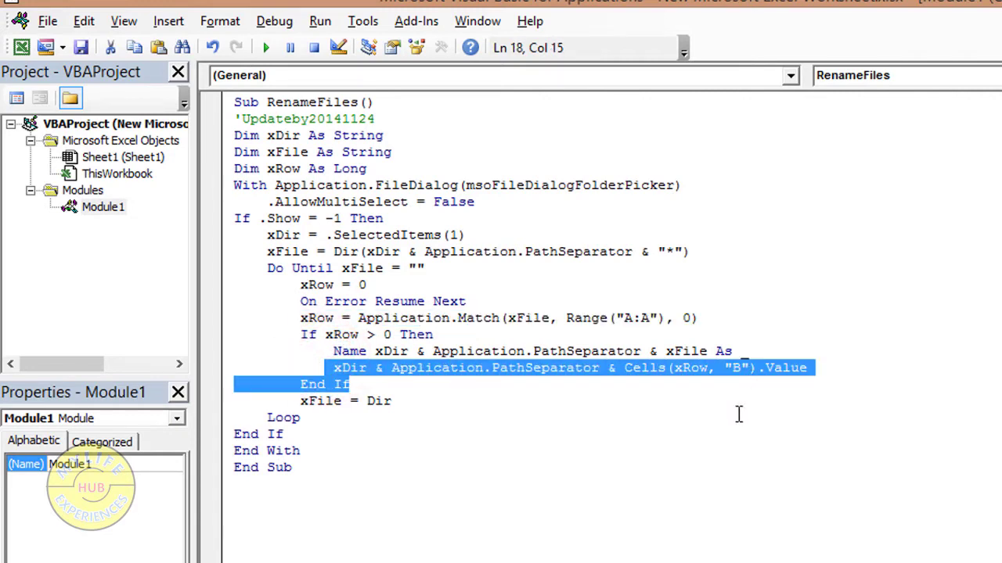
click(738, 414)
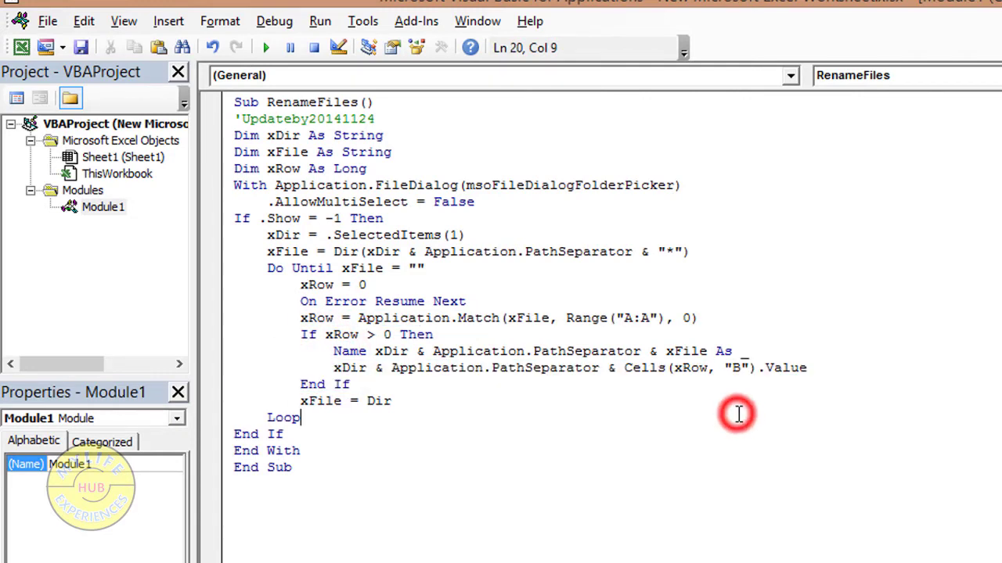
click(321, 21)
Run the RenameFiles macro with the Desktop's Rename folder as its target folder
click(337, 44)
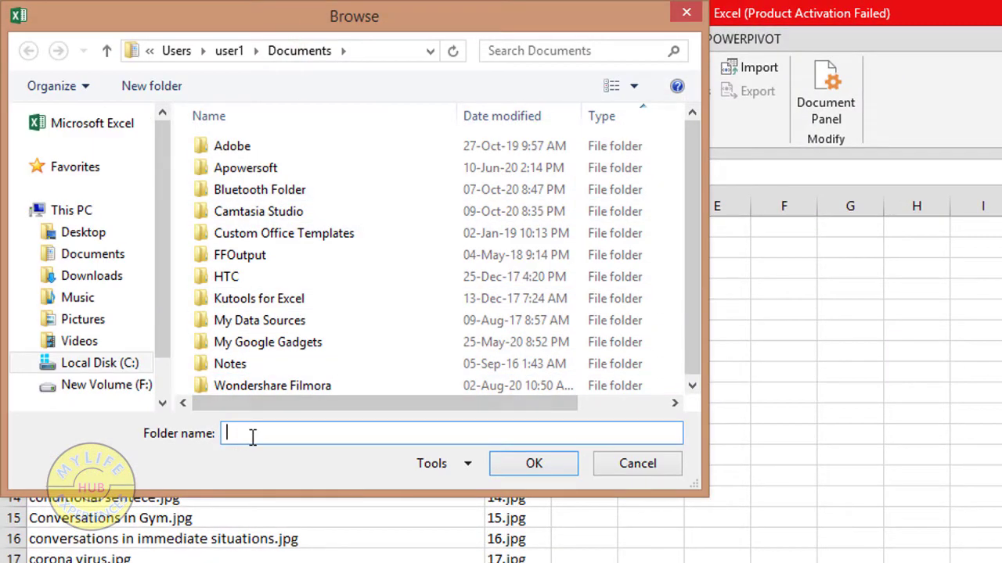
click(100, 233)
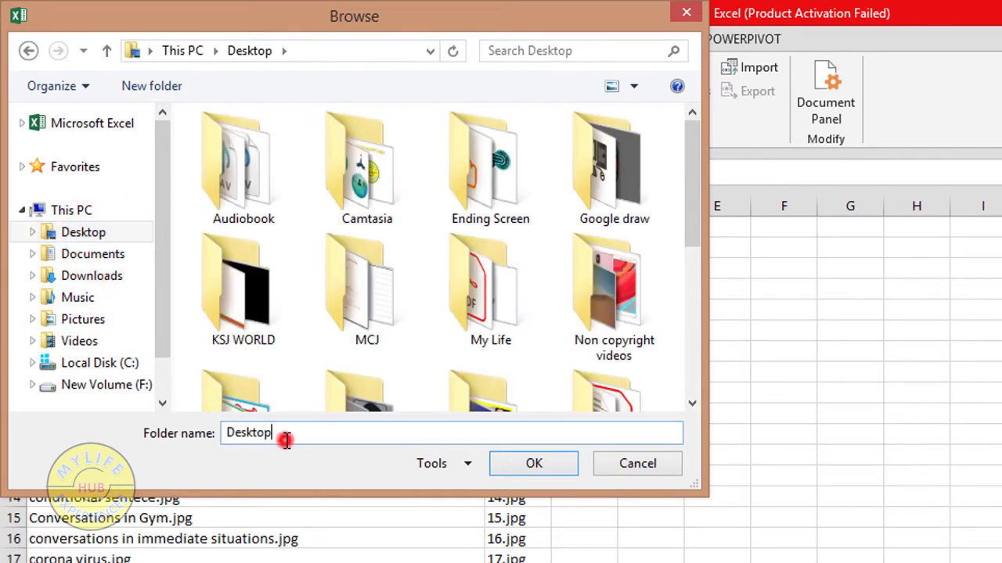
key(BackSpace)
text(re)
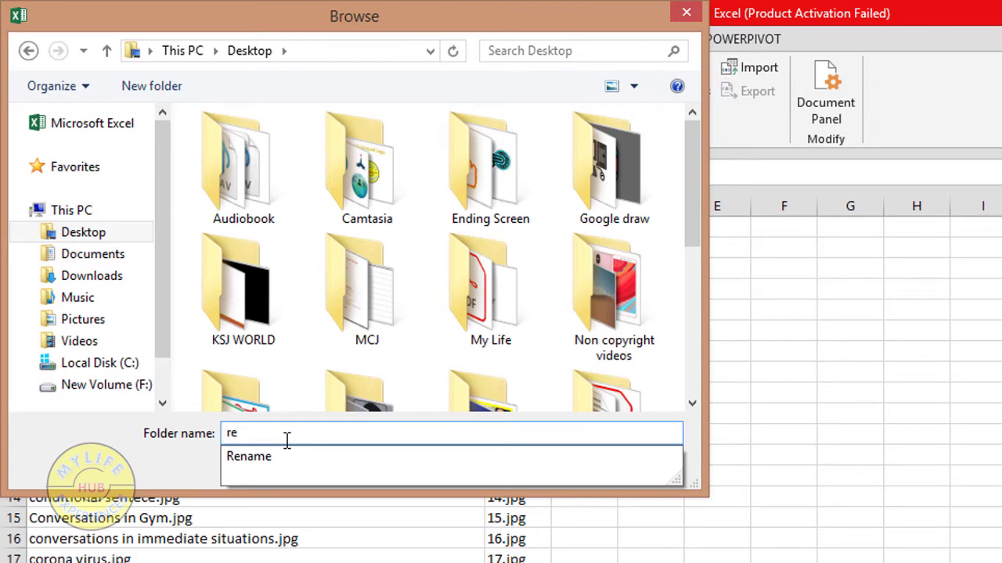
key(Down)
key(Return)
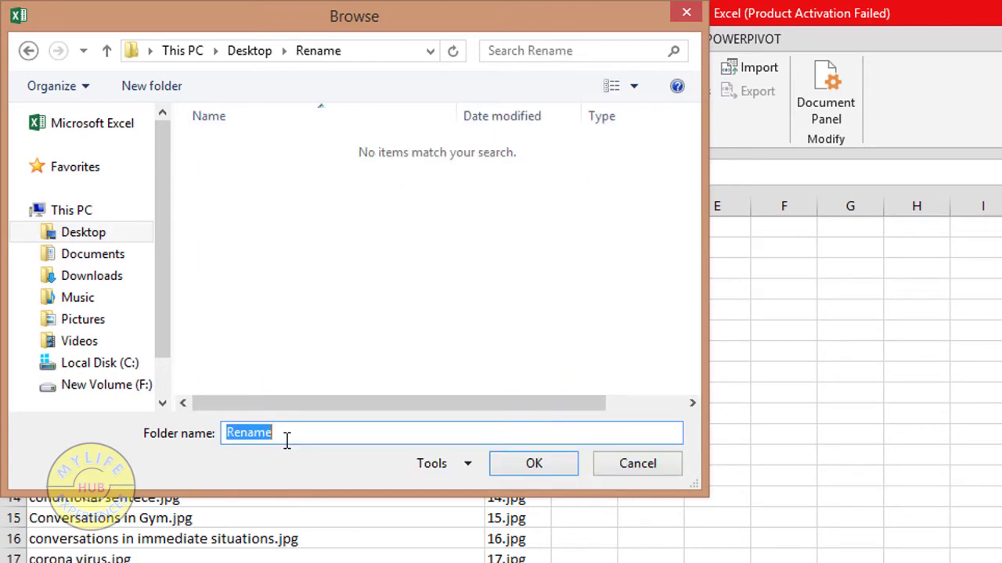
click(536, 469)
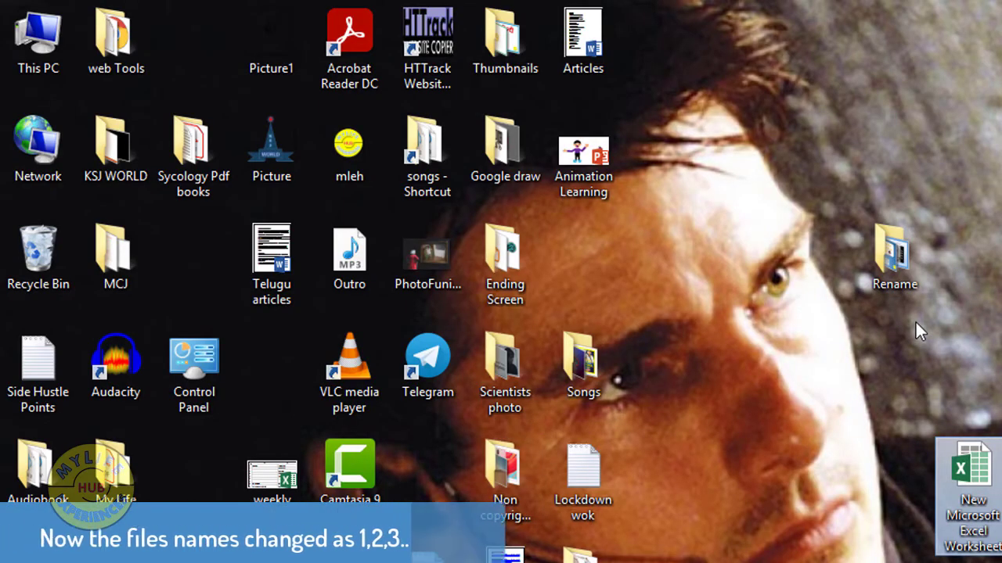
Open the Rename folder full-screen and step through the JPEGs now named 1, 2, 3 onward
click(916, 321)
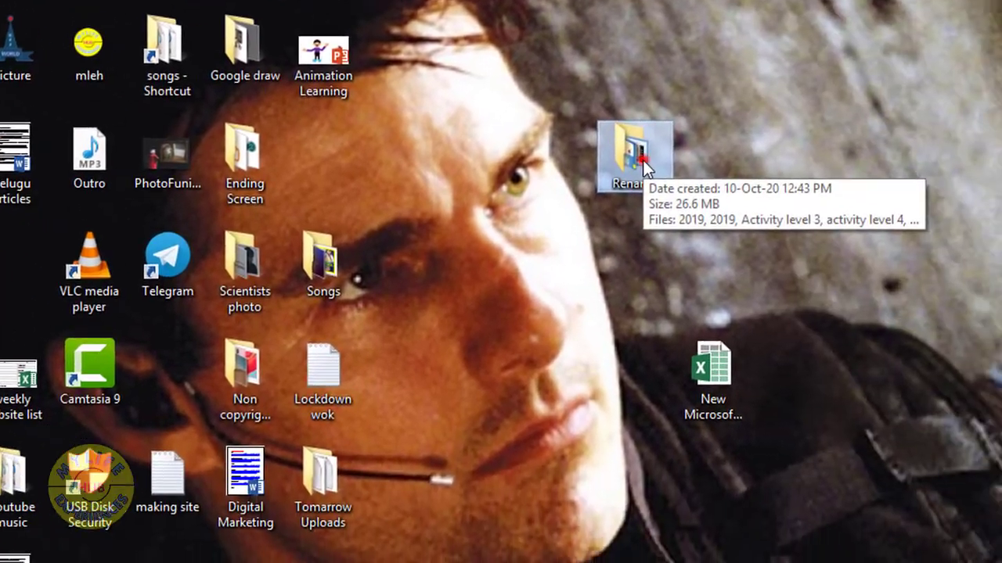
double_click(843, 244)
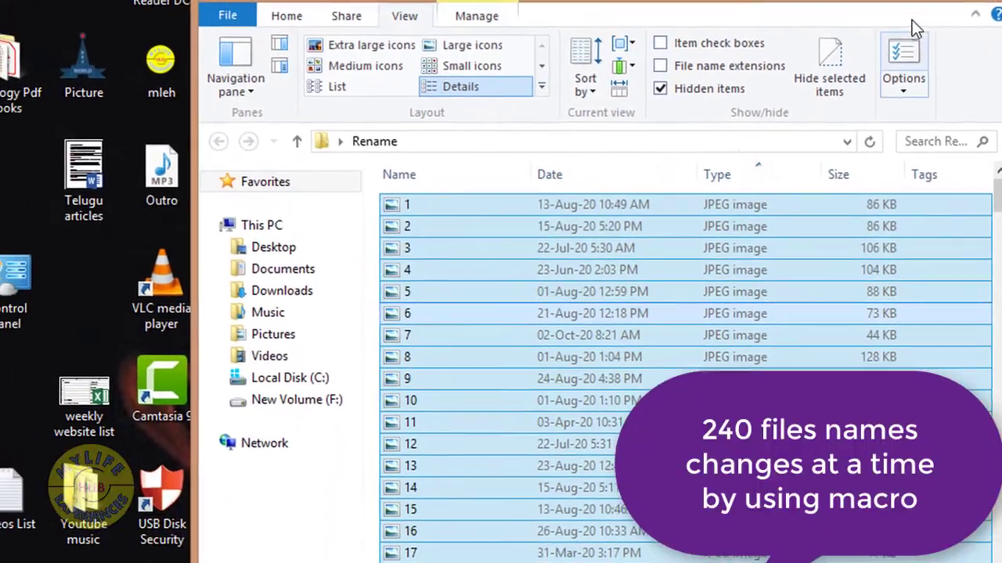
click(916, 18)
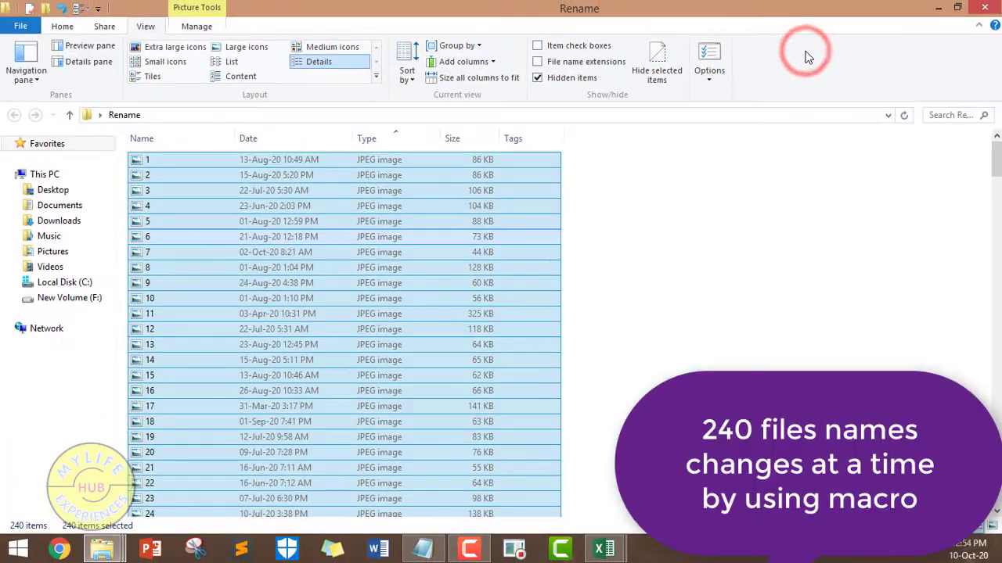
key(Down)
key(Down)
key(Down)
key(Down)
key(Down)
key(Down)
key(Down)
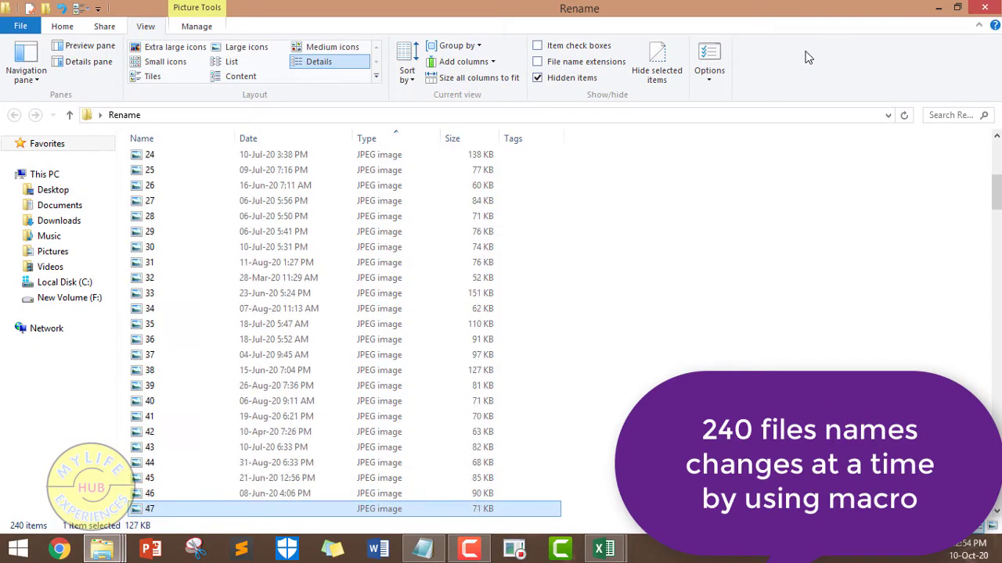
key(Down)
key(Down)
key(Down)
key(Down)
key(Down)
key(Down)
key(Down)
key(Down)
key(Down)
key(Down)
key(Down)
key(Down)
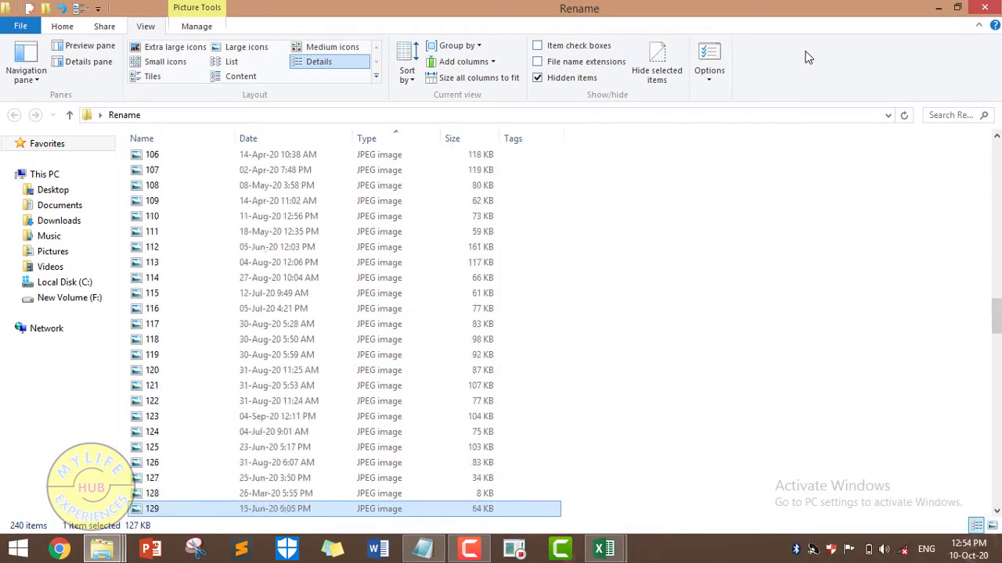
key(Down)
key(Down)
key(Down)
key(Down)
key(Down)
key(Down)
key(Down)
key(Down)
key(Down)
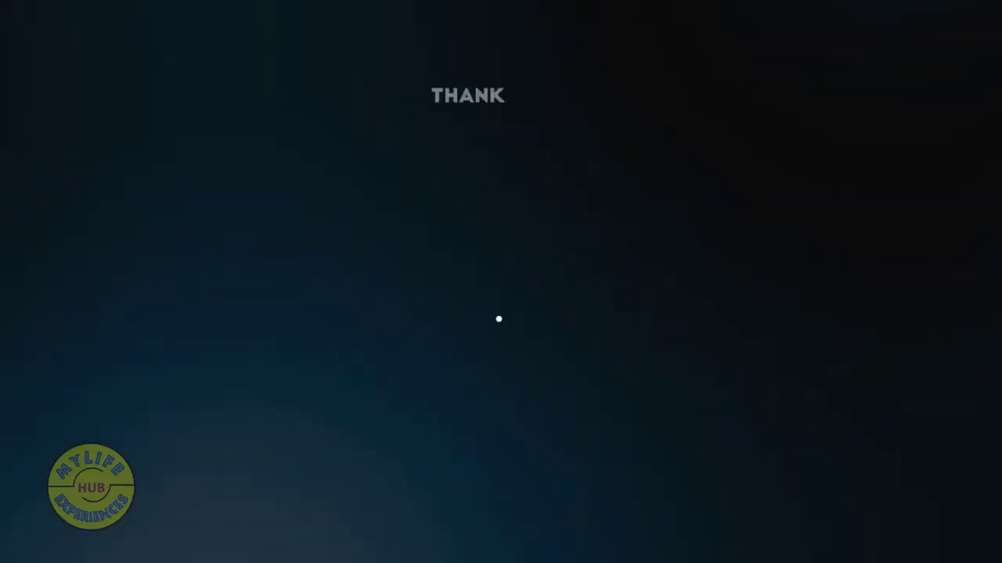